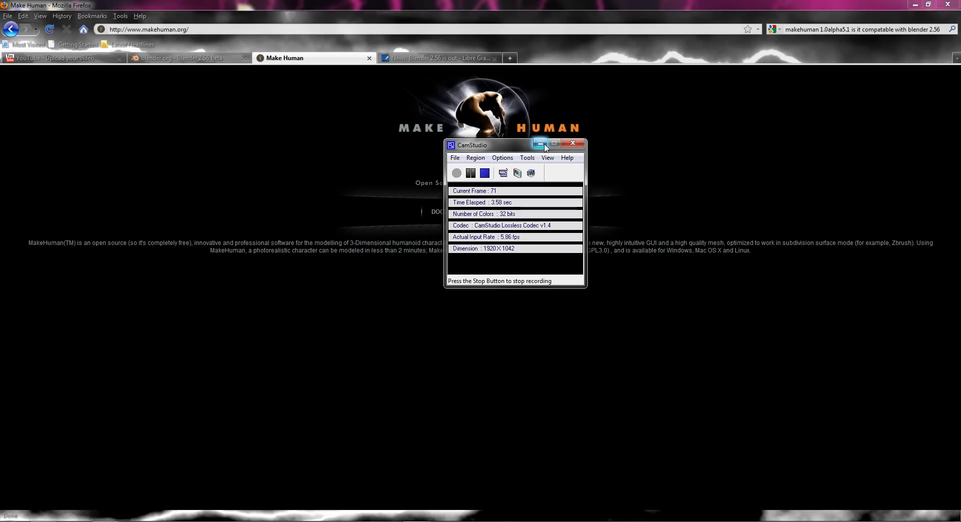
Read the MakeHuman blog's Collada export post, scrolling down through it and back to the top
double_click(337, 5)
double_click(325, 10)
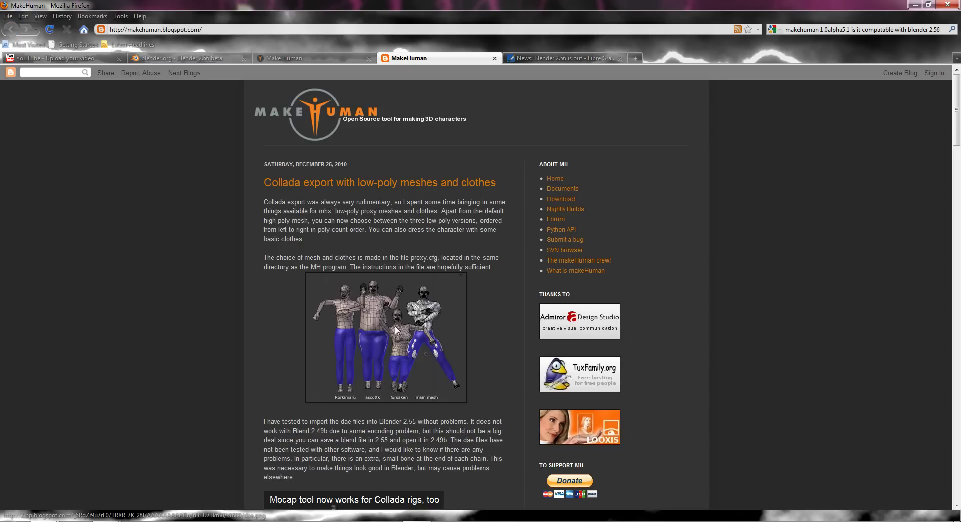
scroll(351, 225, down, 9)
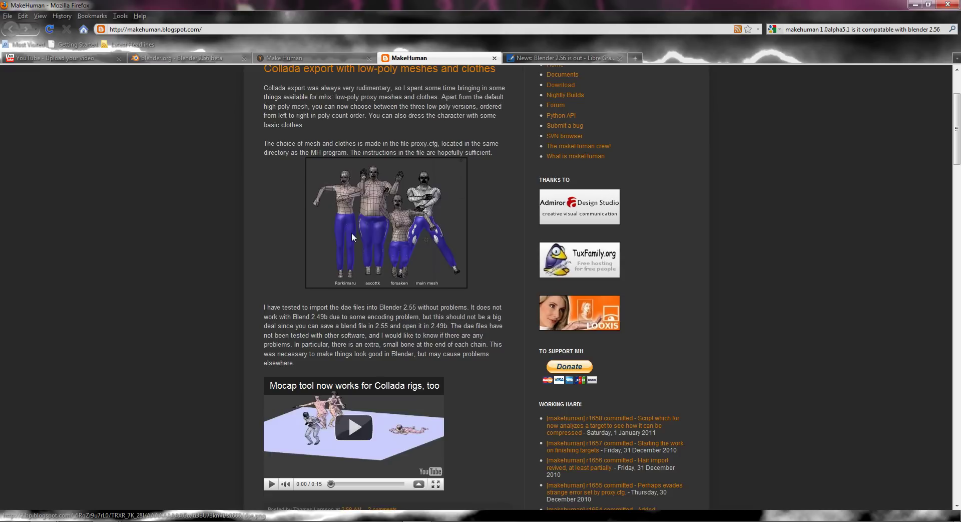
scroll(410, 263, down, 6)
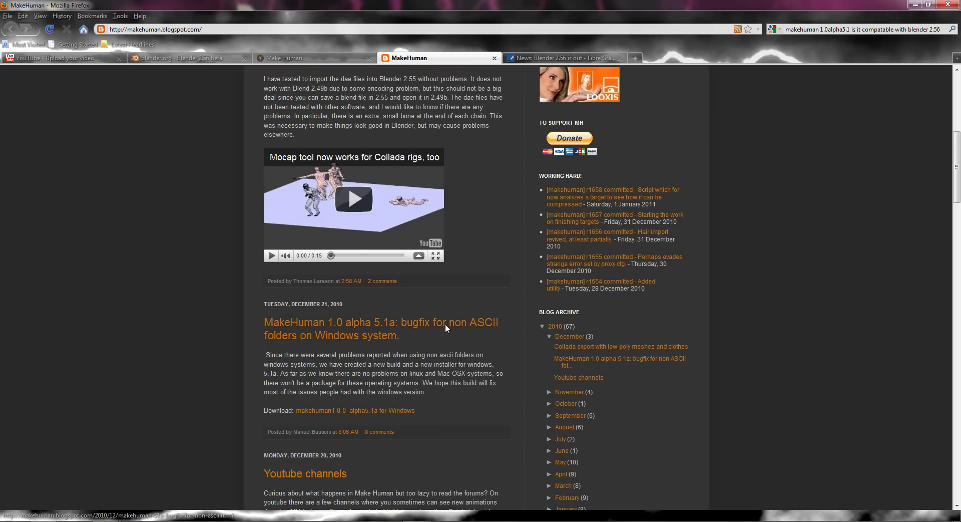
scroll(444, 321, up, 7)
scroll(436, 301, up, 5)
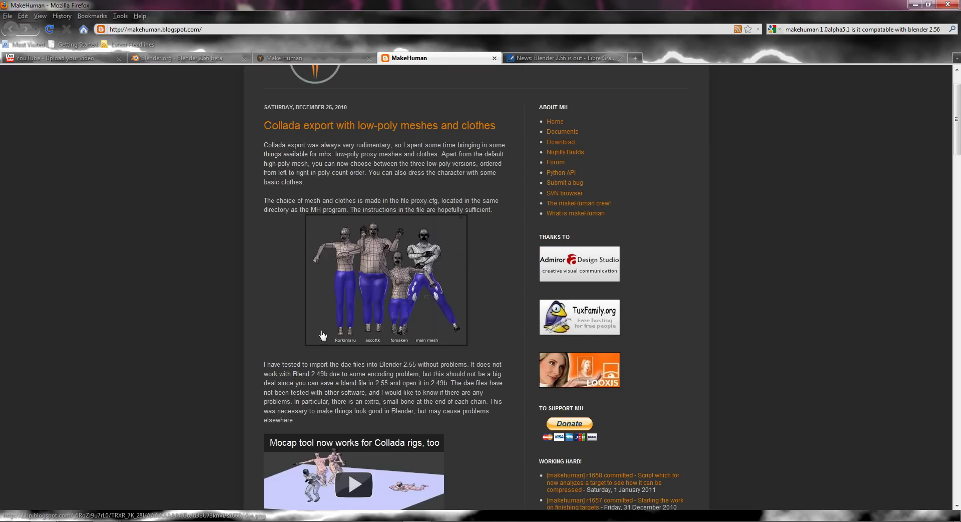
scroll(333, 337, up, 3)
Open the MakeHuman download page and pick the Windows installer, cancelling the save prompt
click(567, 200)
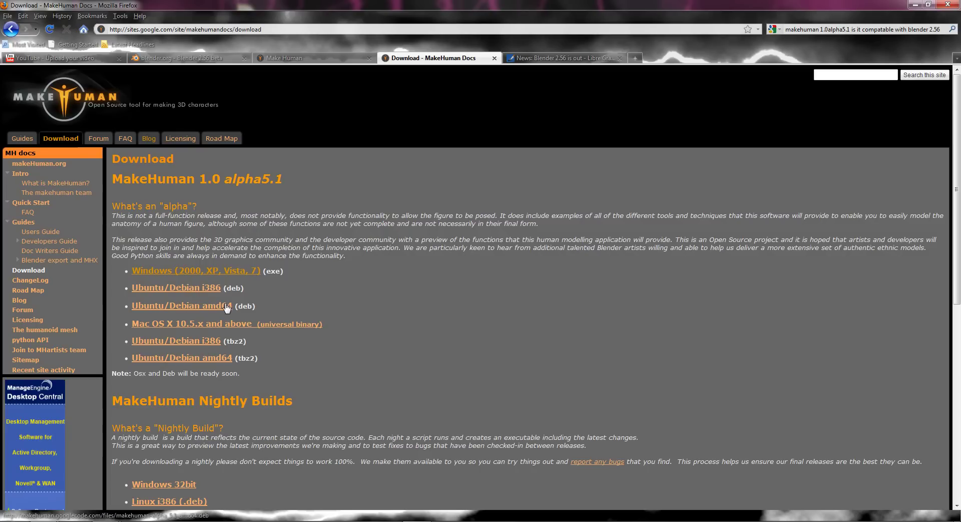
click(163, 271)
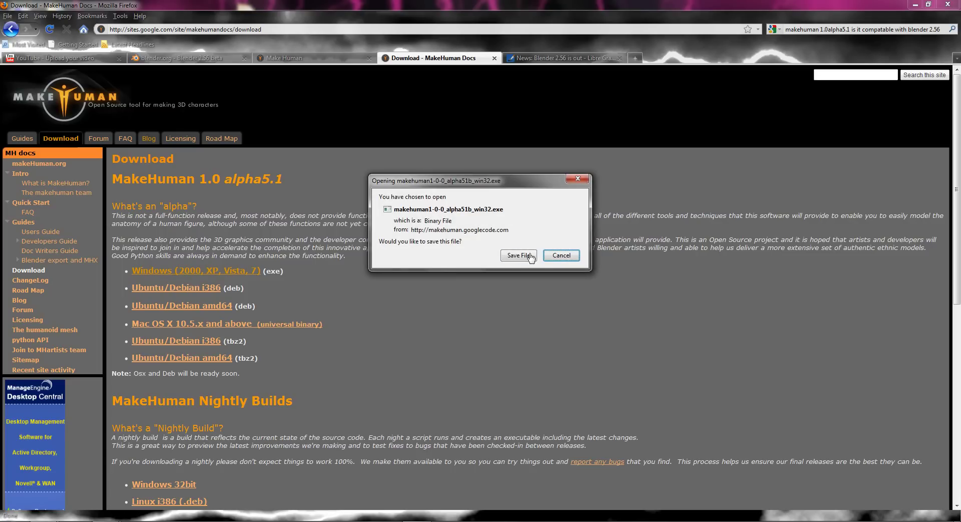
click(556, 257)
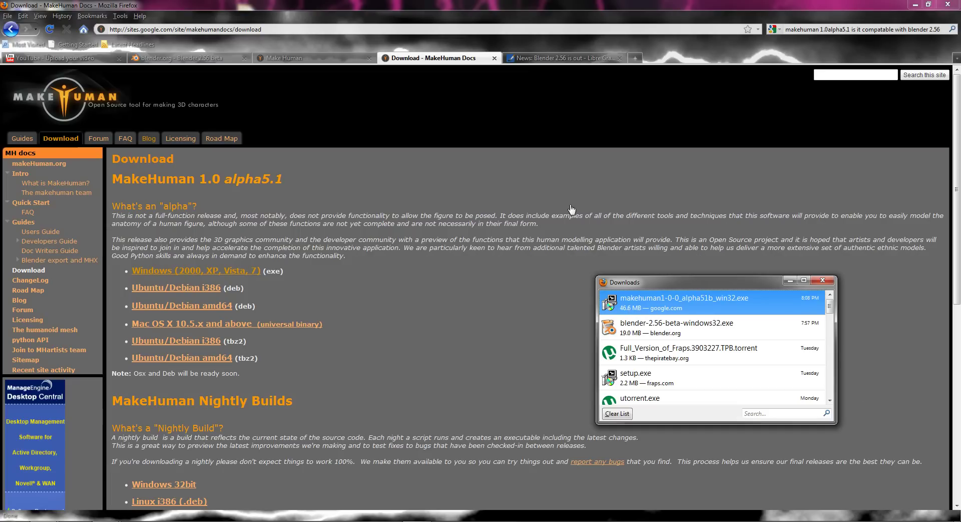
Minimise Firefox, then move Notepad aside and minimise it to clear the desktop
click(914, 4)
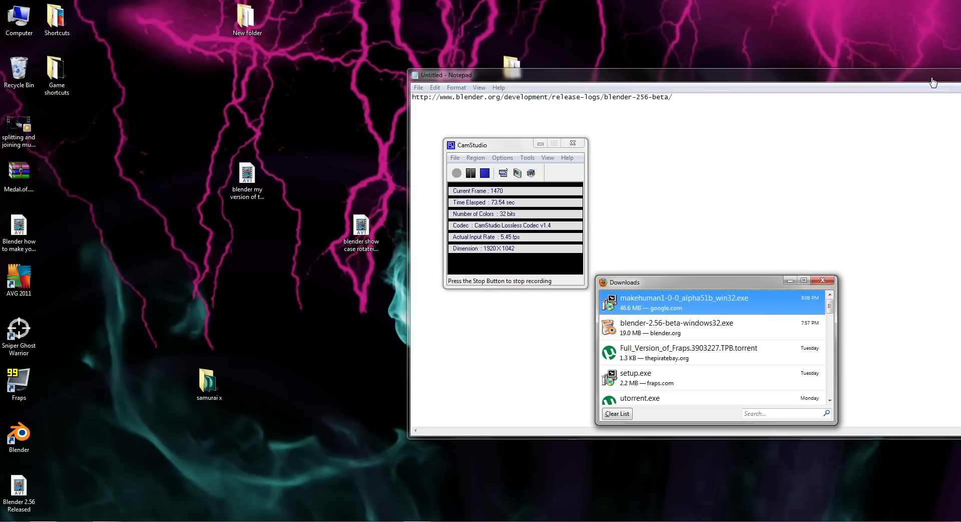
drag(933, 82, 776, 86)
click(829, 92)
Search the Start menu for 'makehuman' and launch MakeHuman from the results
key(super)
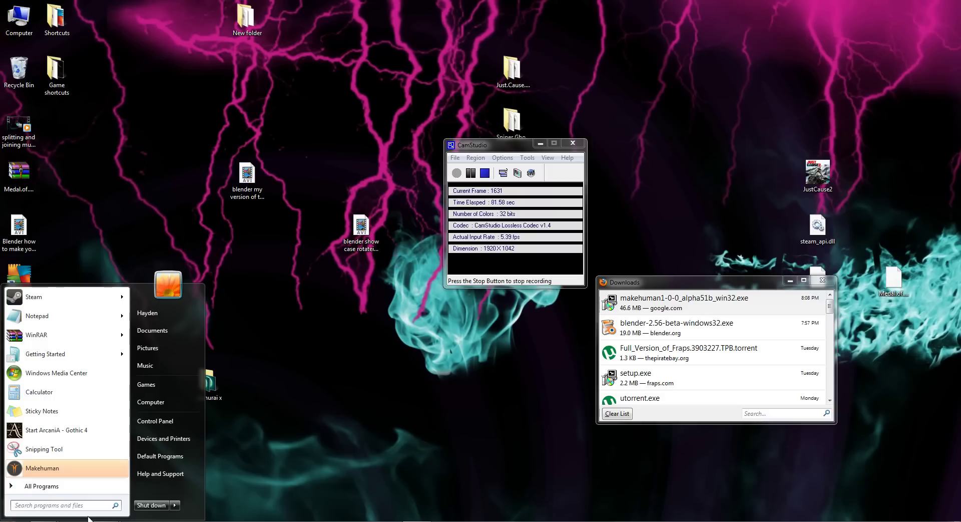
text(makehum)
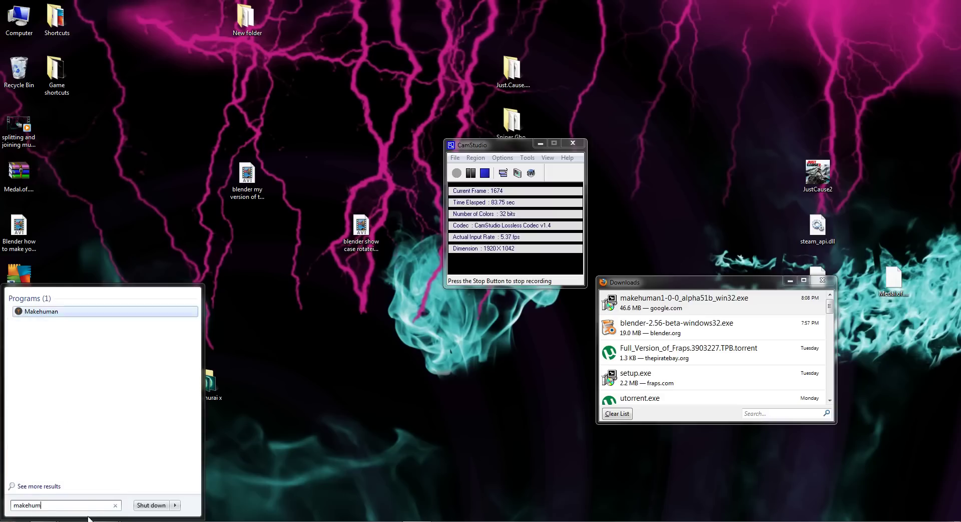
text(an)
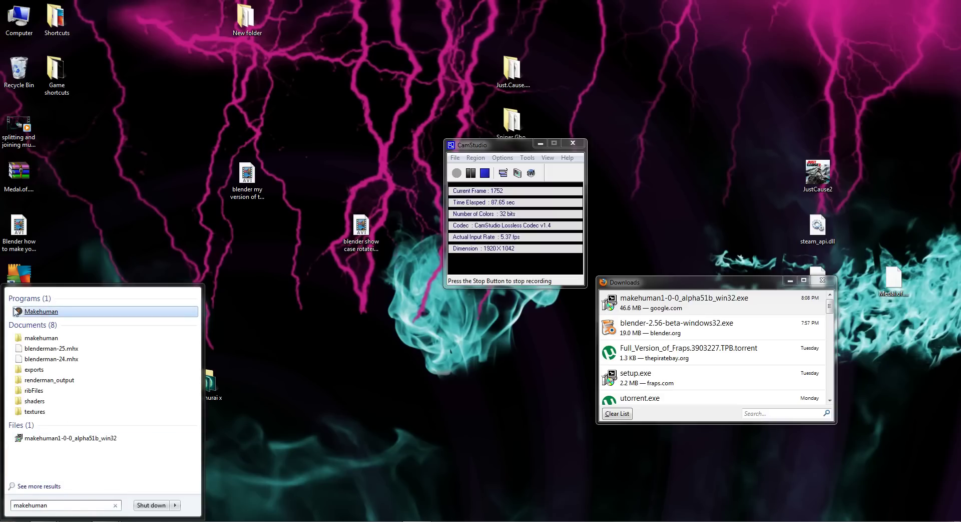
click(42, 312)
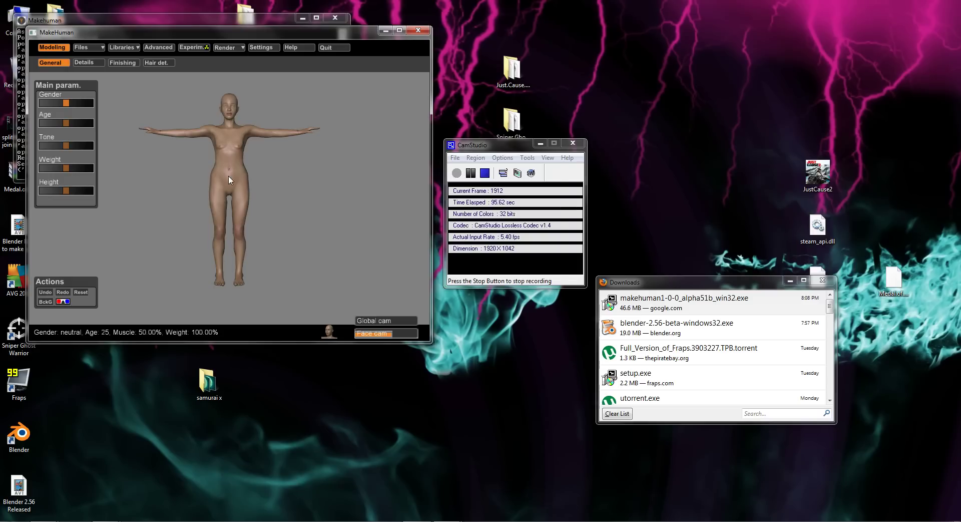
Reposition the MakeHuman window and drag the Gender slider to 100% male
drag(242, 62, 264, 44)
click(281, 167)
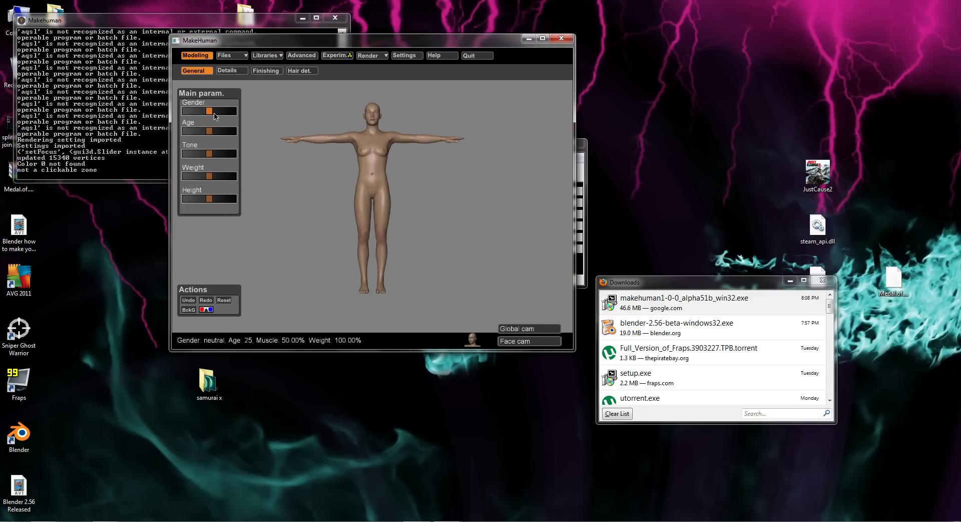
drag(211, 114, 260, 136)
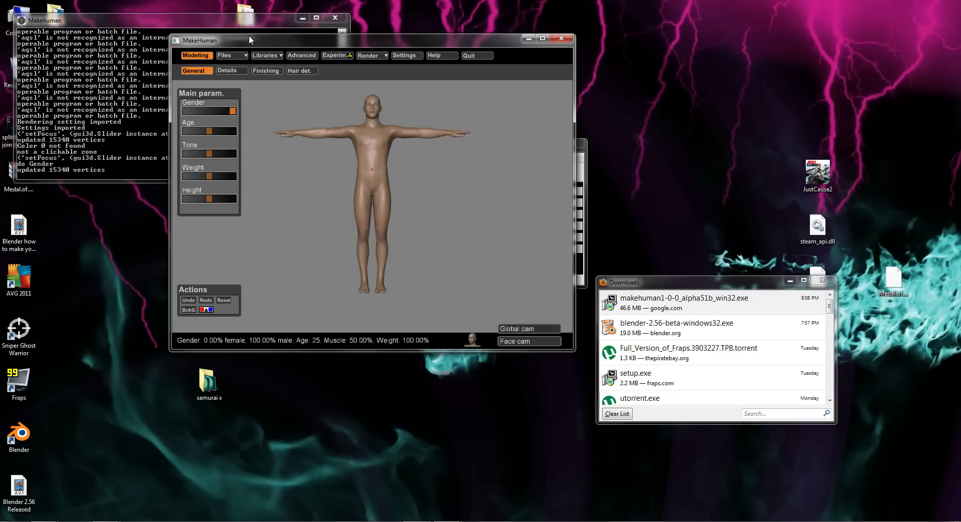
Browse the Libraries, Files and Advanced tabs to find the save page
click(275, 56)
click(228, 56)
click(310, 56)
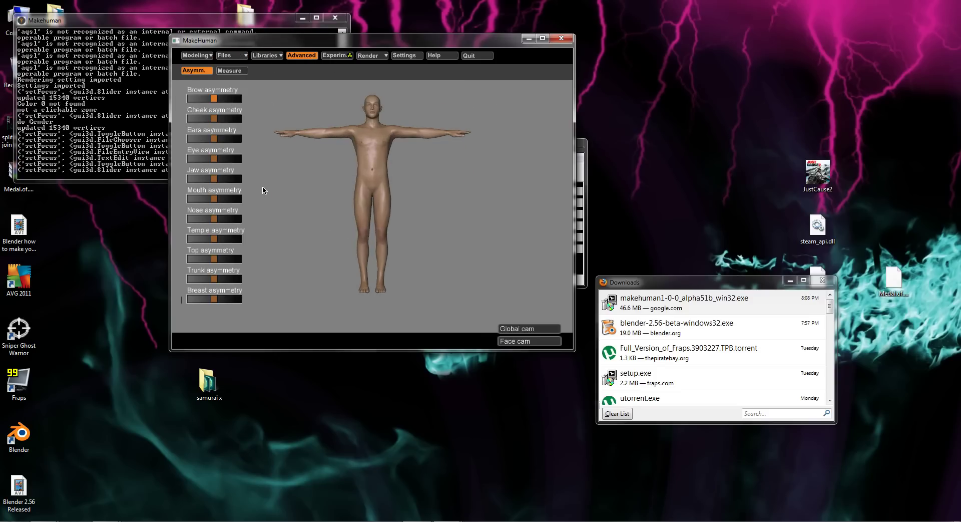
click(252, 57)
Export the model in MHX format under the name 'testmanhappyitworks'
click(231, 56)
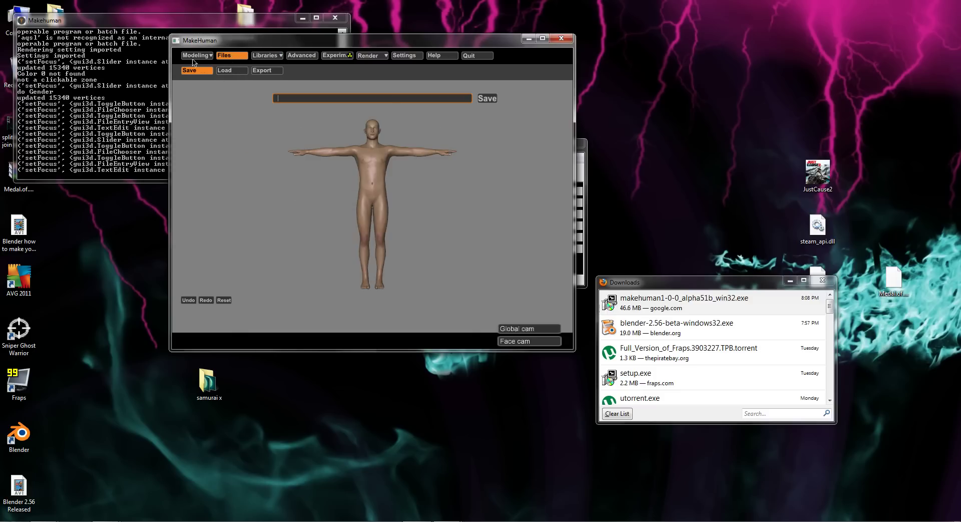
click(271, 73)
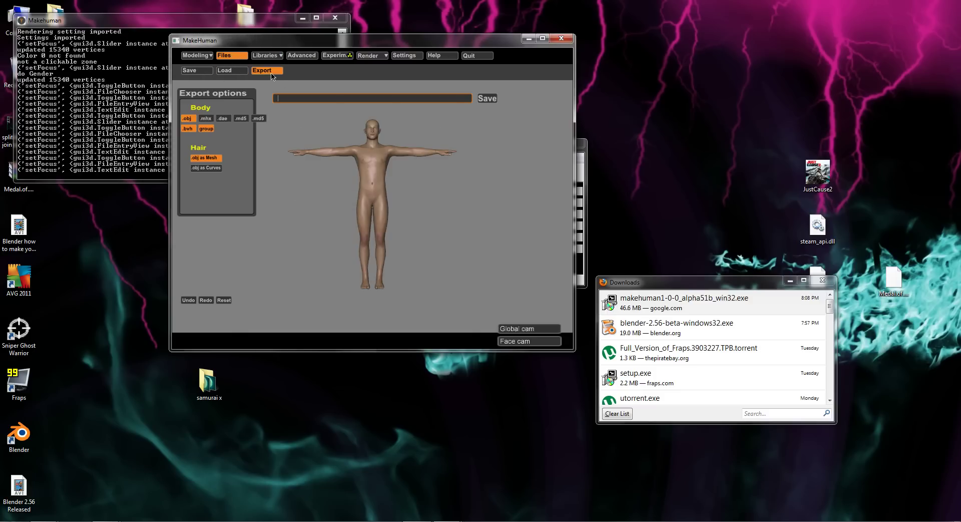
click(207, 119)
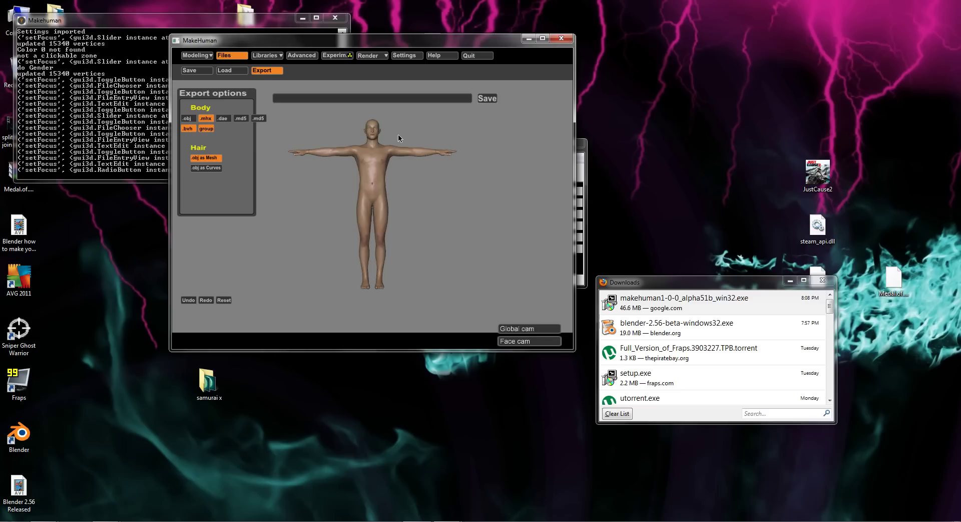
click(314, 100)
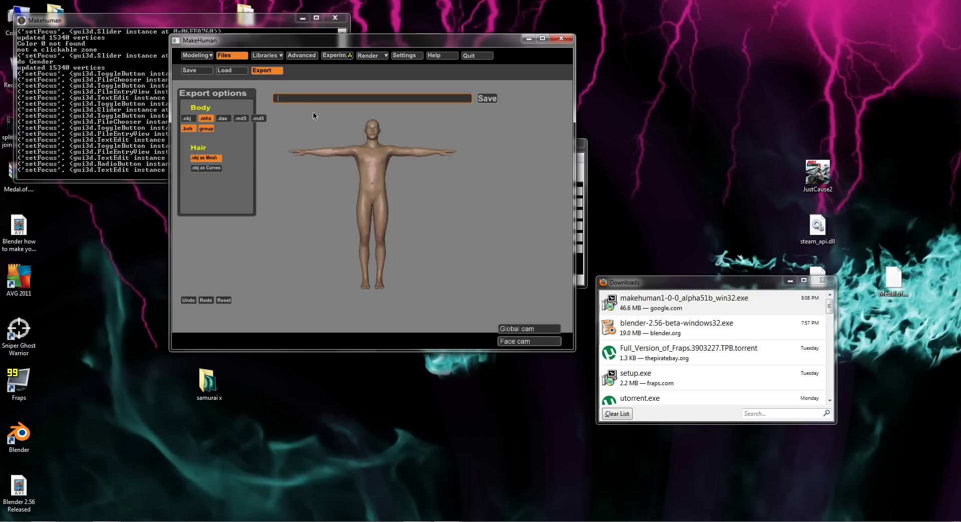
text(testmanhappyitworks)
key(Return)
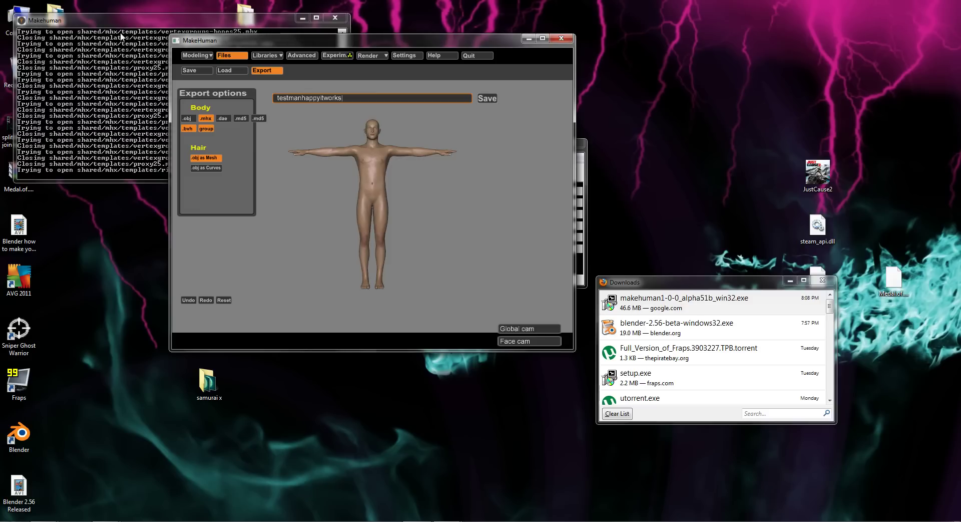
Return to the Modeling view and close MakeHuman
click(127, 31)
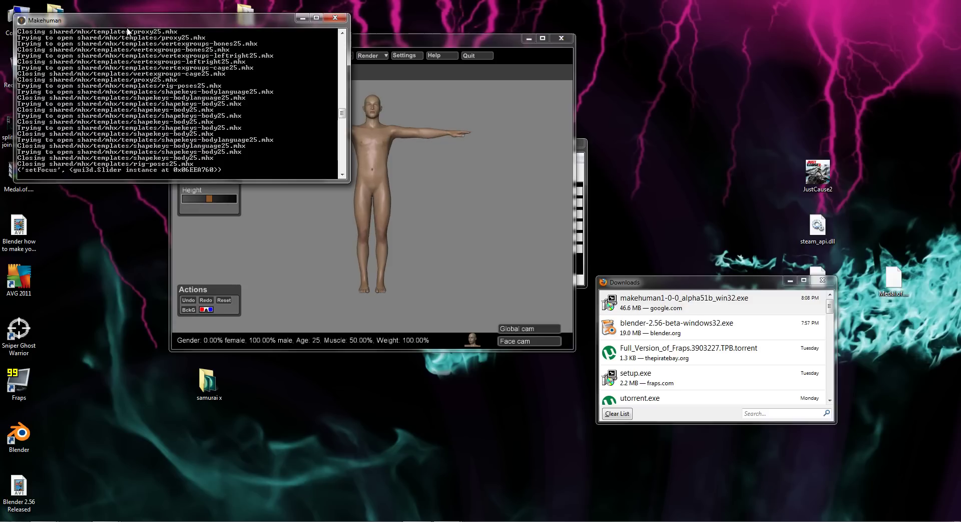
click(355, 89)
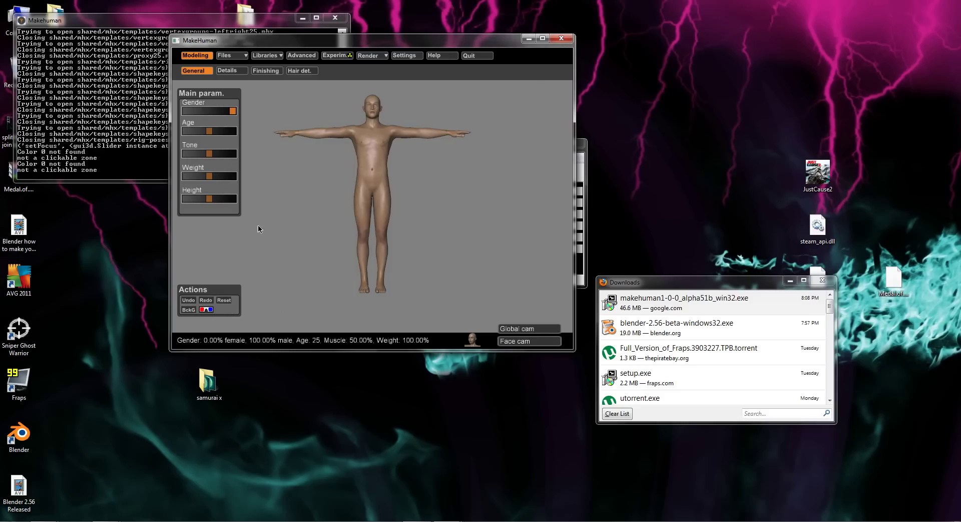
click(561, 39)
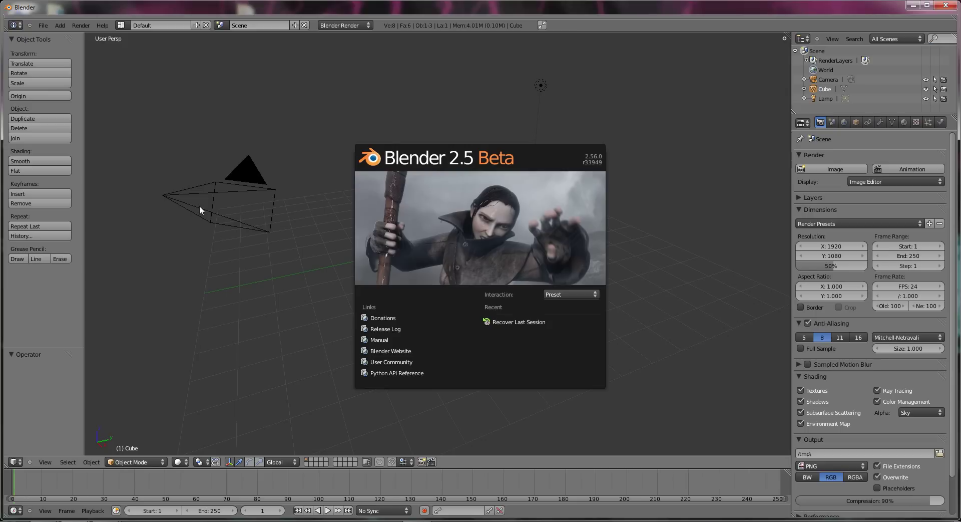
Dismiss the Blender splash screen and look through the File menu
click(44, 27)
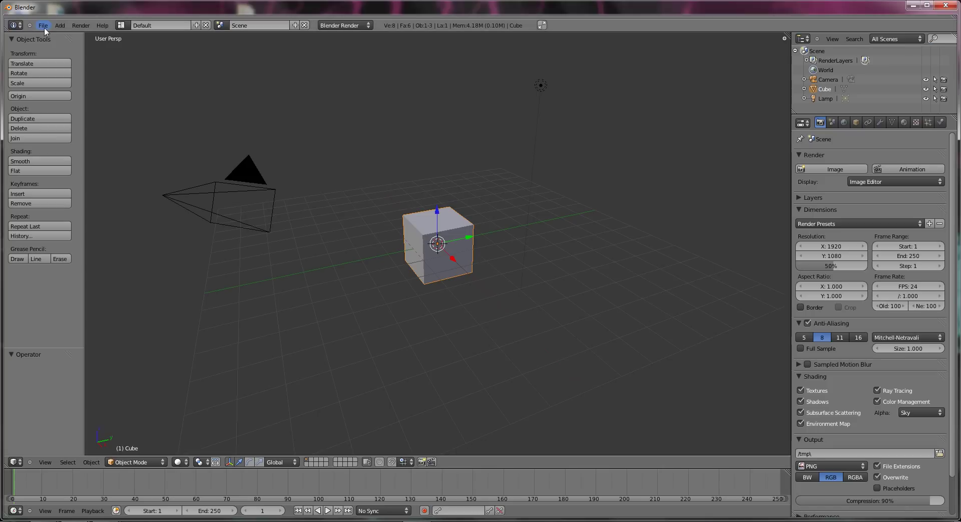
click(45, 26)
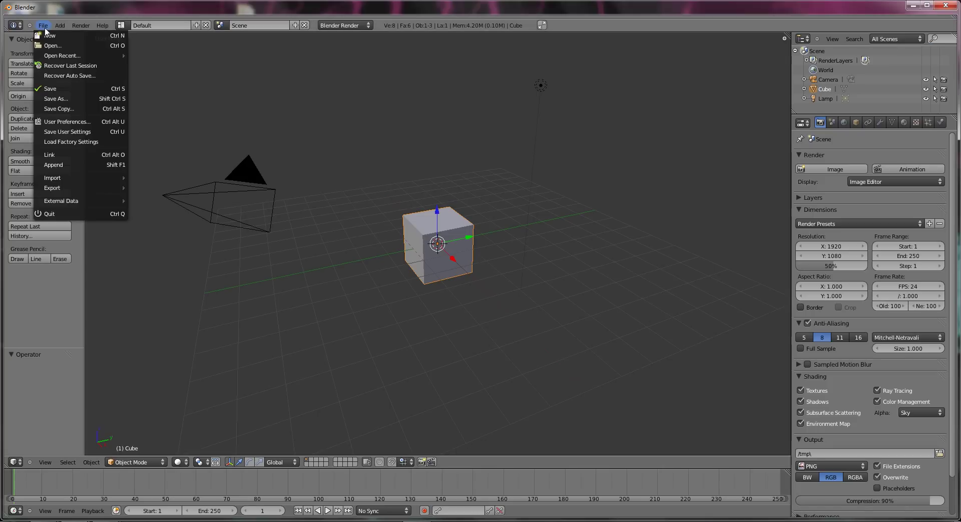
mouse_move(92, 179)
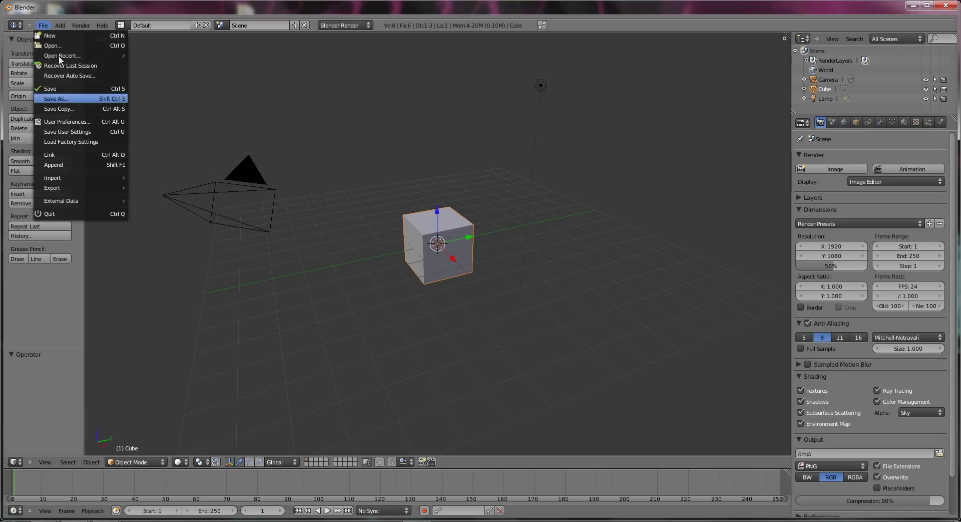
Turn the main area into User Preferences and enable the MakeHuman (.mhx) importer under Import-Export add-ons
click(15, 461)
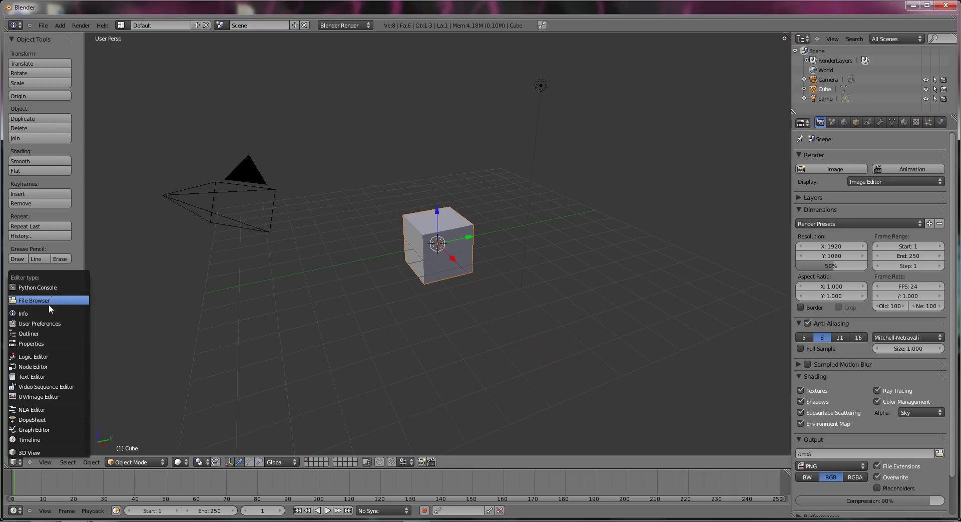
click(48, 322)
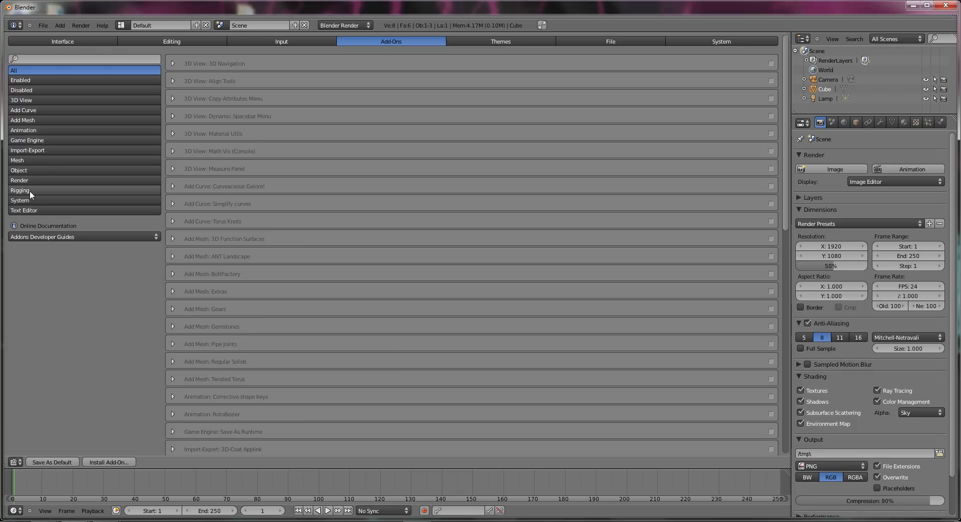
click(45, 151)
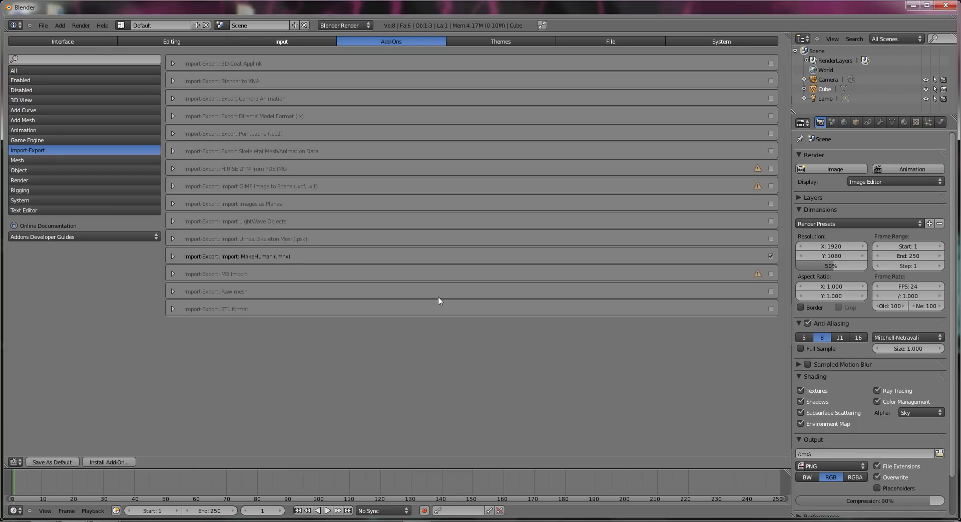
click(173, 256)
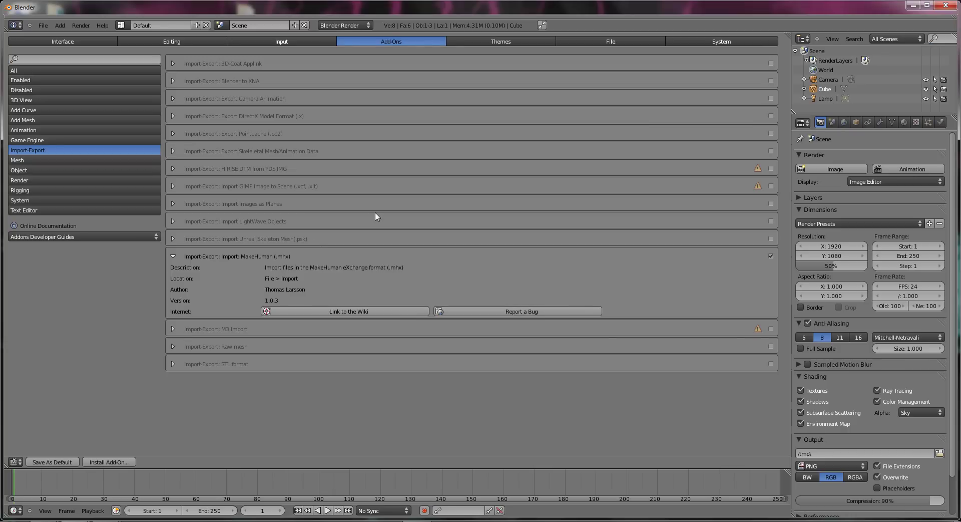
Restore the 3D View and choose File > Import > MakeHuman (.mhx)
click(15, 462)
click(25, 451)
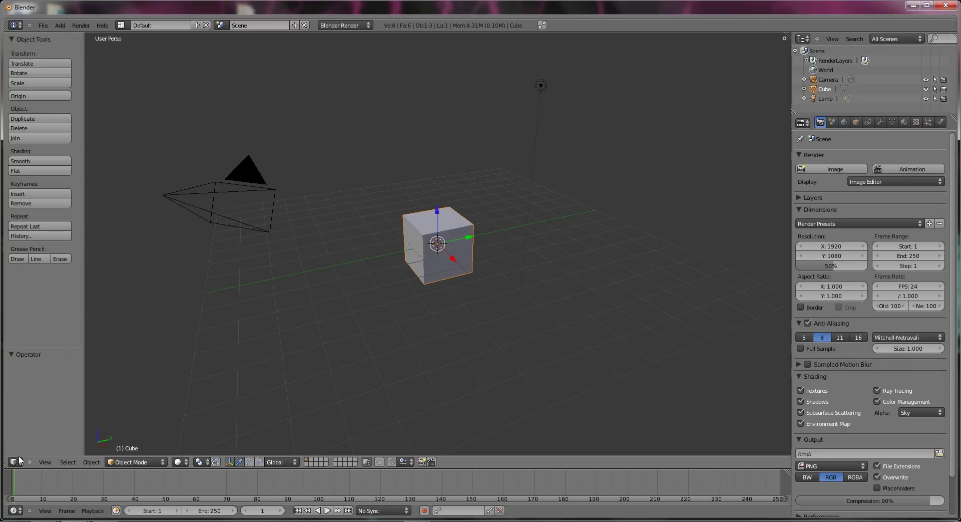
click(42, 26)
mouse_move(85, 178)
key(Escape)
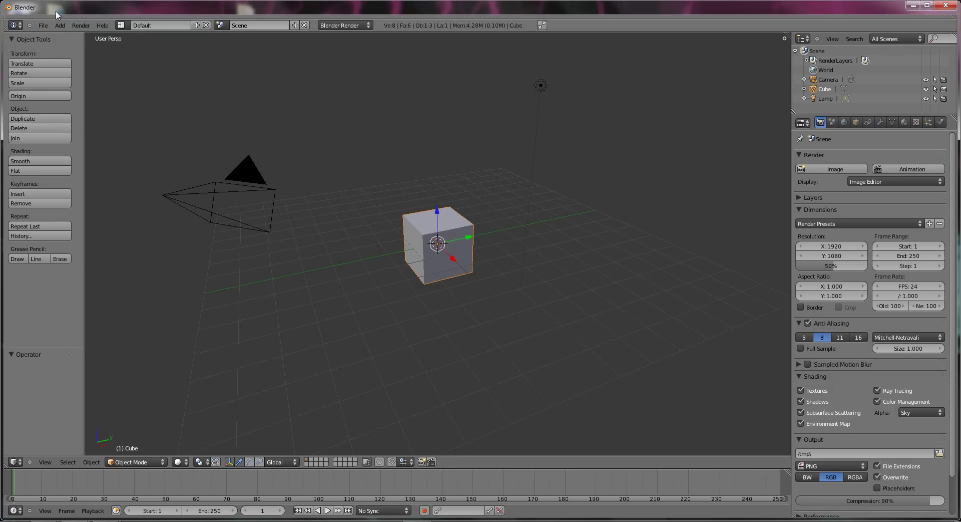
click(43, 26)
mouse_move(86, 179)
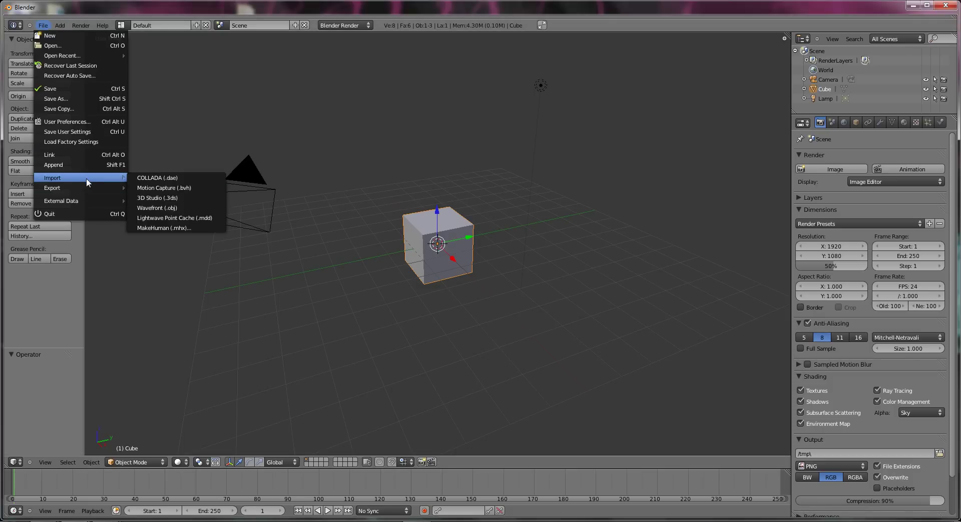
click(166, 227)
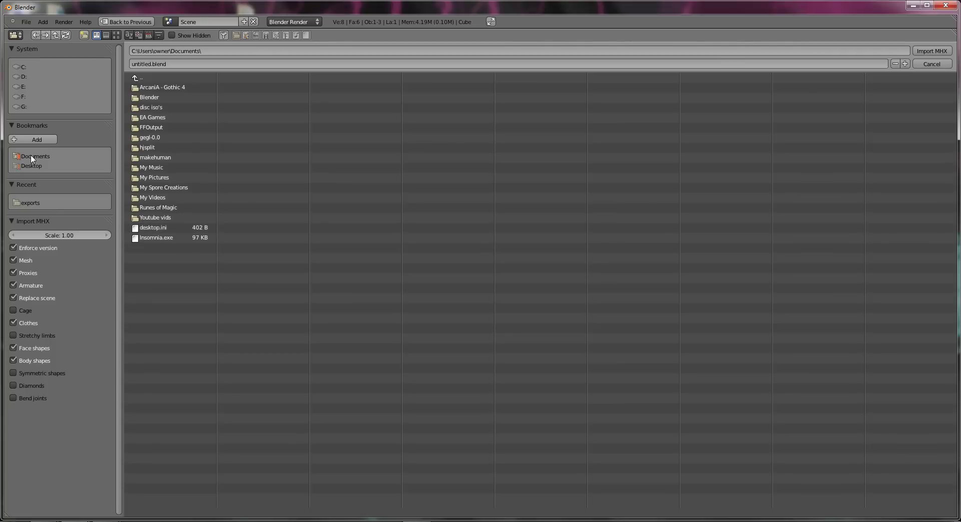
Browse to makehuman\exports and import testmanhappyitworks-25.mhx
click(156, 157)
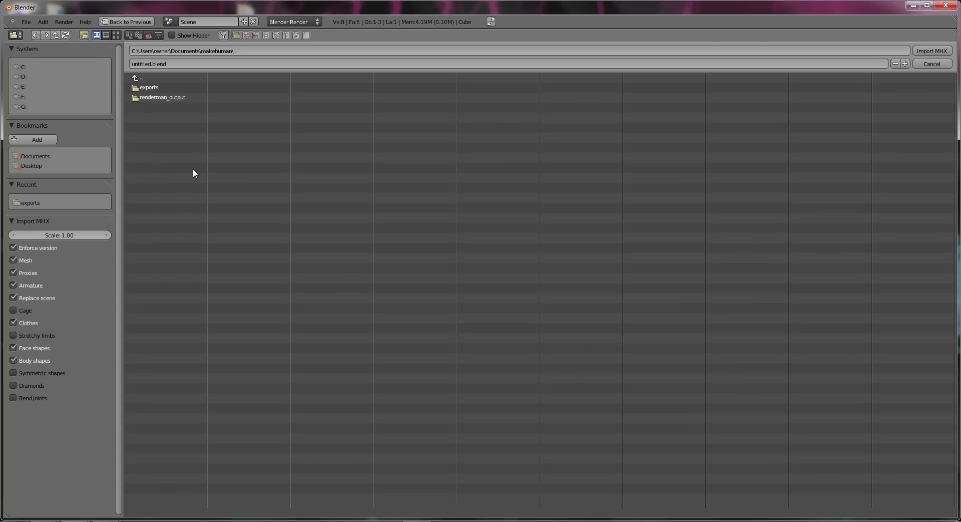
click(151, 90)
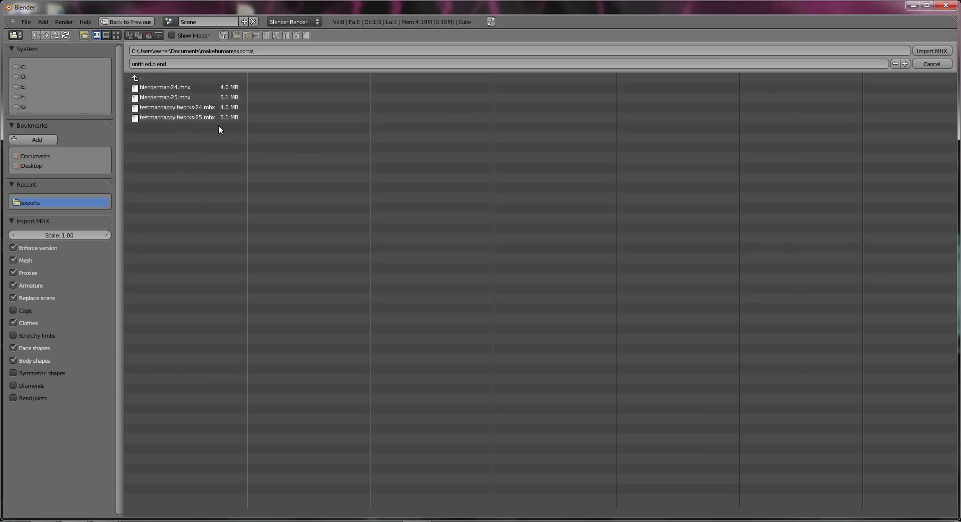
click(205, 117)
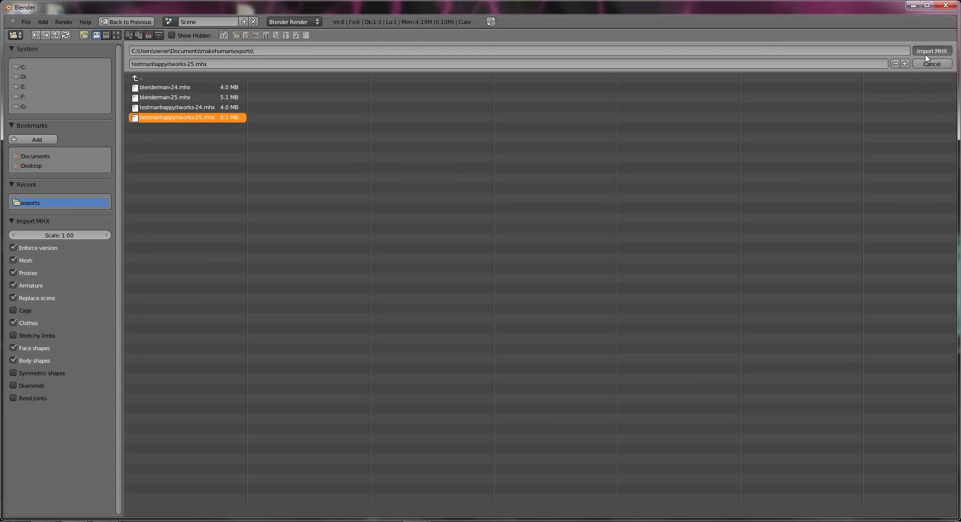
click(930, 53)
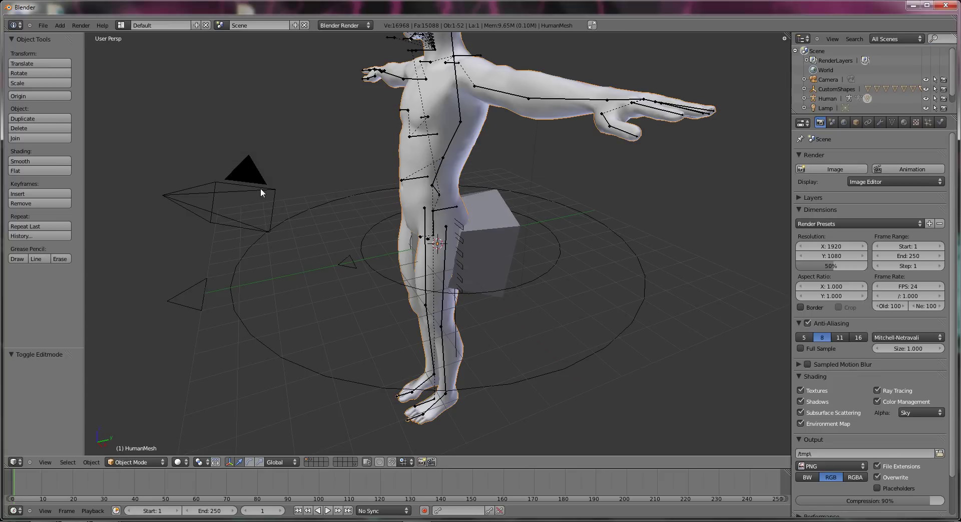
Delete the MHHips and MHToe control objects from the imported human
middle_drag(260, 188, 449, 269)
right_click(515, 230)
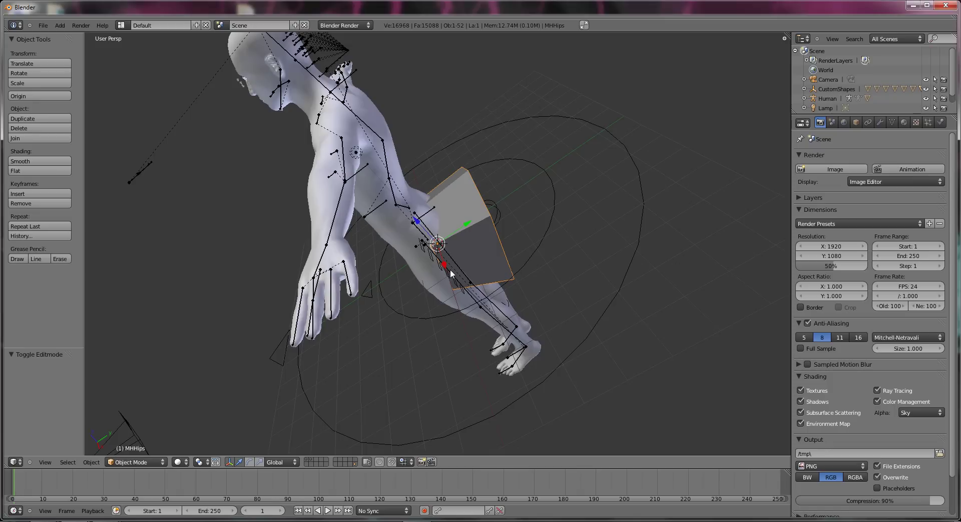
key(g)
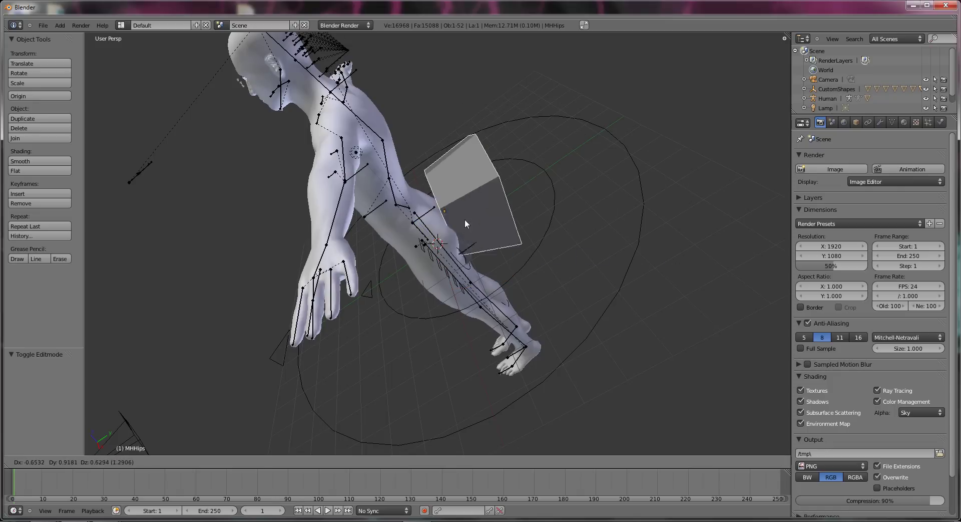
right_click(461, 222)
key(x)
click(454, 230)
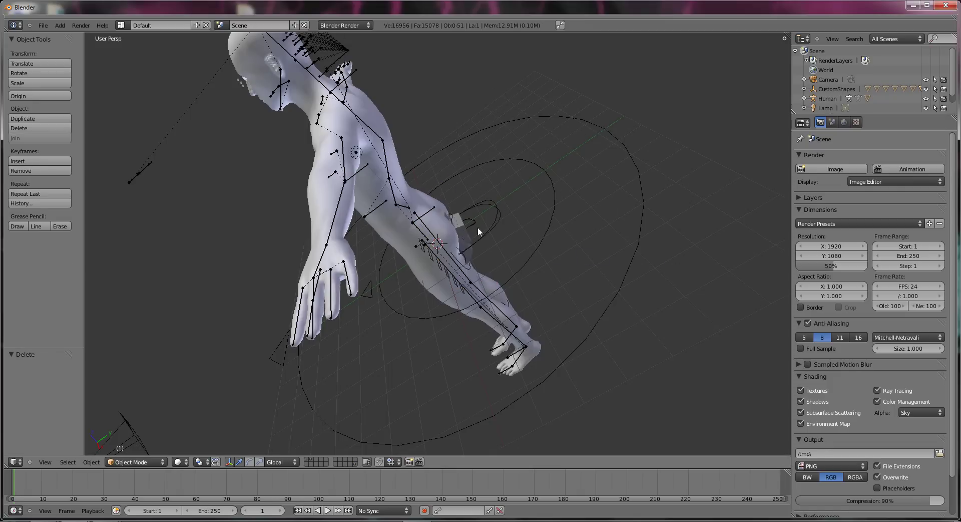
middle_drag(477, 227, 420, 291)
right_click(455, 243)
scroll(448, 253, up, 8)
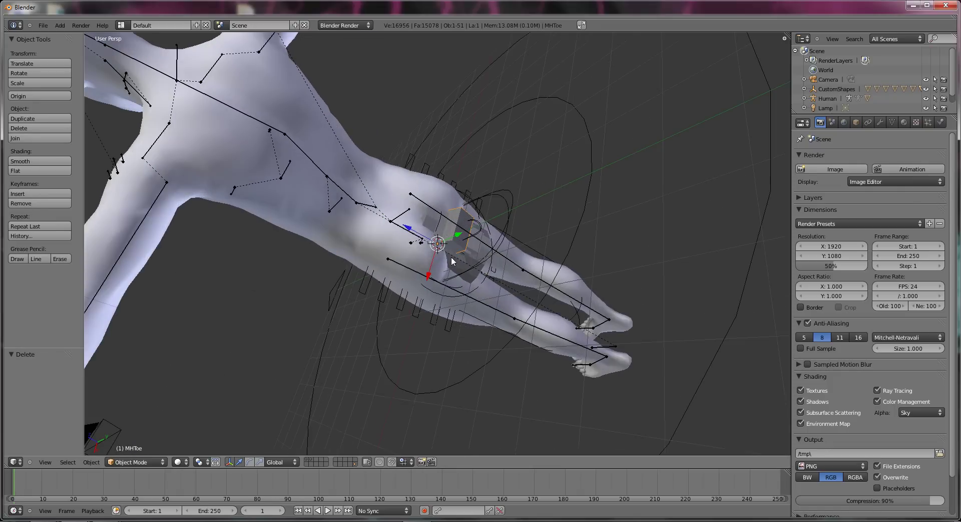
key(x)
click(425, 260)
Delete four more box-shaped control pieces and the MHRevToe object
right_click(514, 242)
key(x)
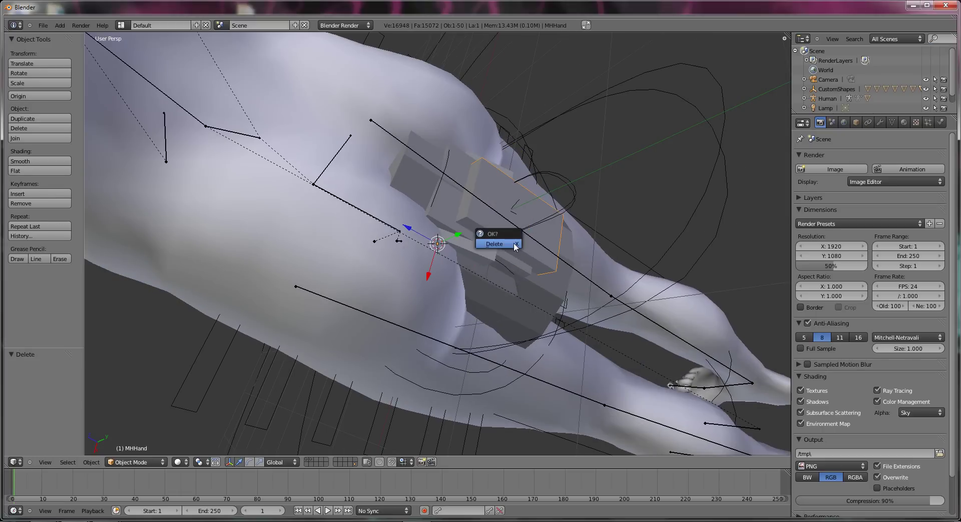
click(514, 242)
right_click(518, 251)
key(x)
click(518, 251)
right_click(521, 254)
key(x)
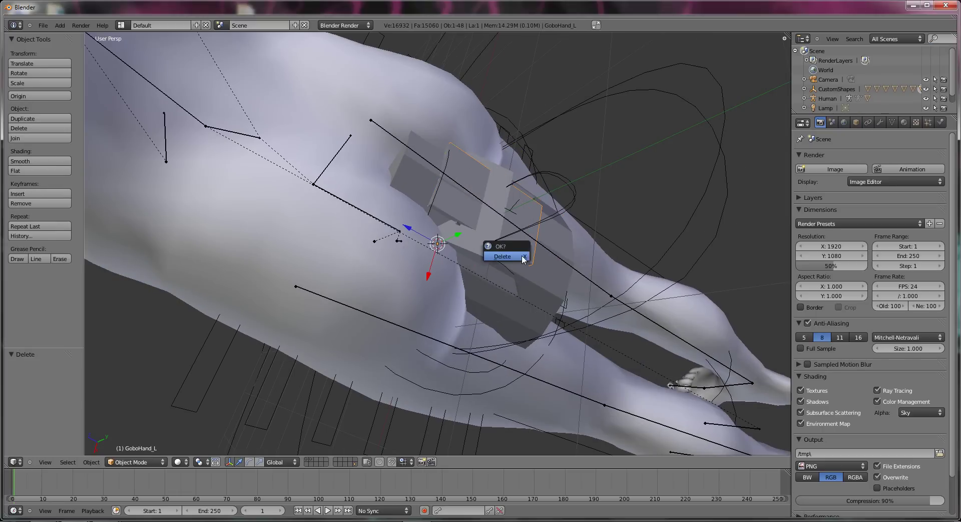
click(522, 255)
right_click(542, 266)
key(x)
click(542, 265)
right_click(507, 242)
key(x)
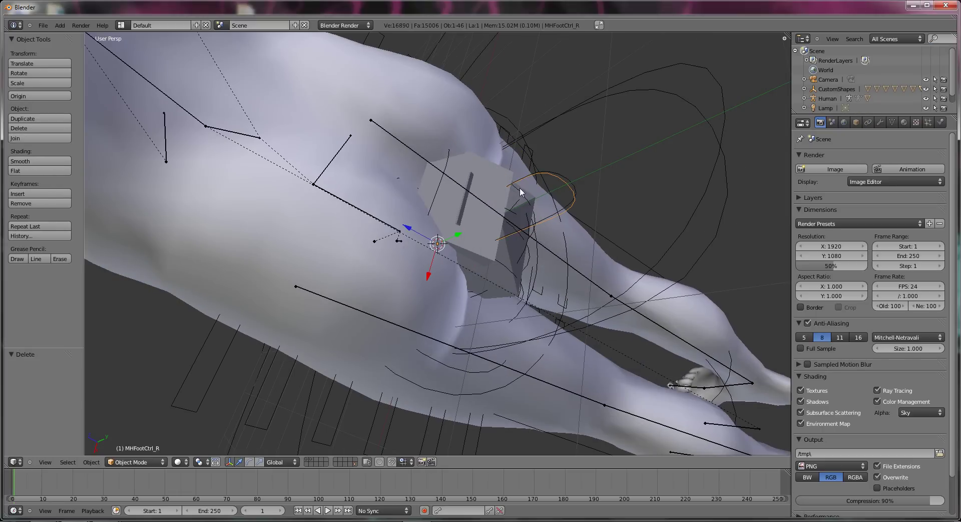
right_click(466, 223)
key(x)
click(470, 223)
Delete GoboSpine3, MHFootCtrl_R and the next overlapping control object
right_click(491, 248)
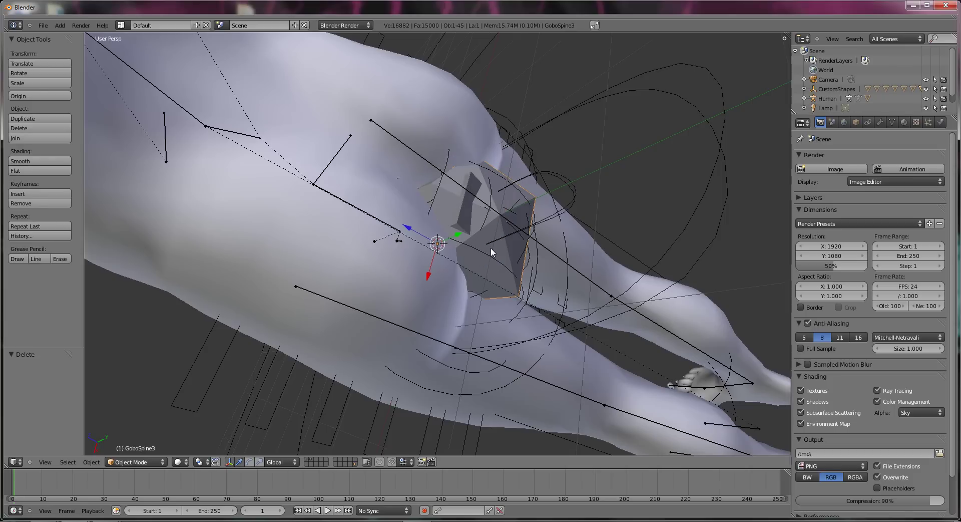
key(x)
click(471, 249)
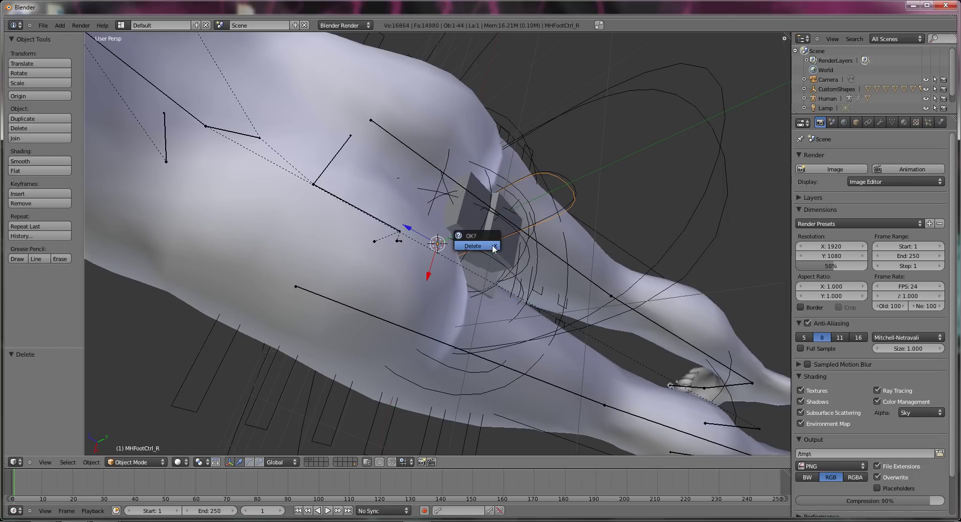
alt+right_click(491, 245)
click(501, 253)
key(x)
click(507, 248)
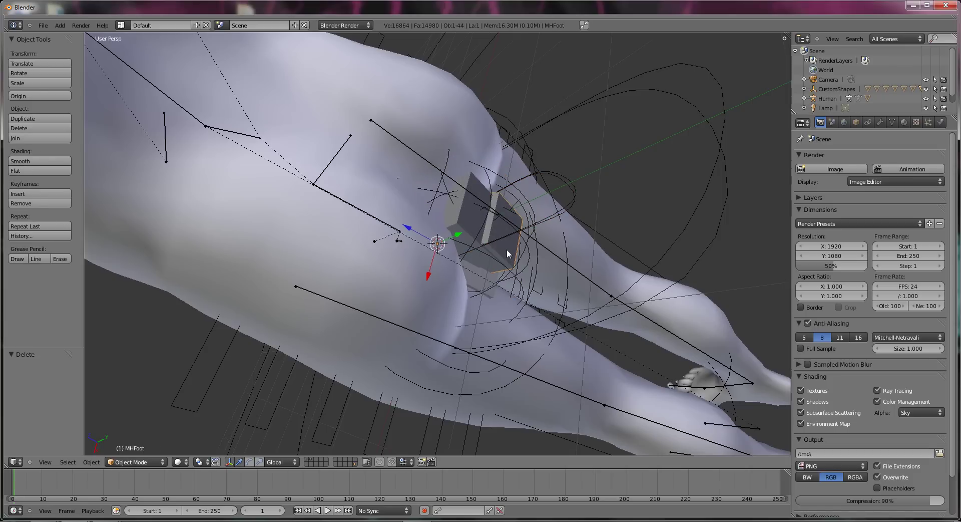
right_click(466, 226)
key(x)
click(460, 220)
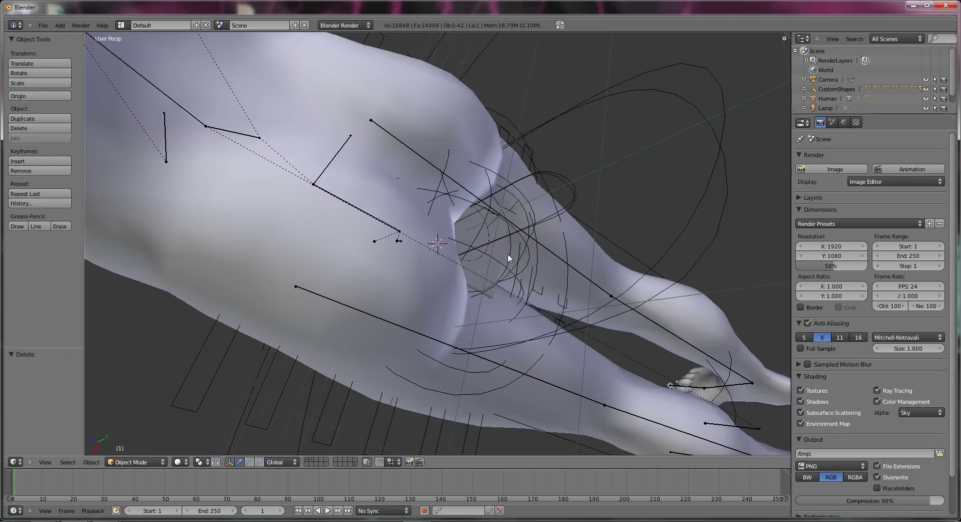
Delete MHCube05, another hip cube and MHSolid025 around the hip joint
middle_drag(507, 254, 440, 243)
right_click(440, 243)
alt+right_click(441, 242)
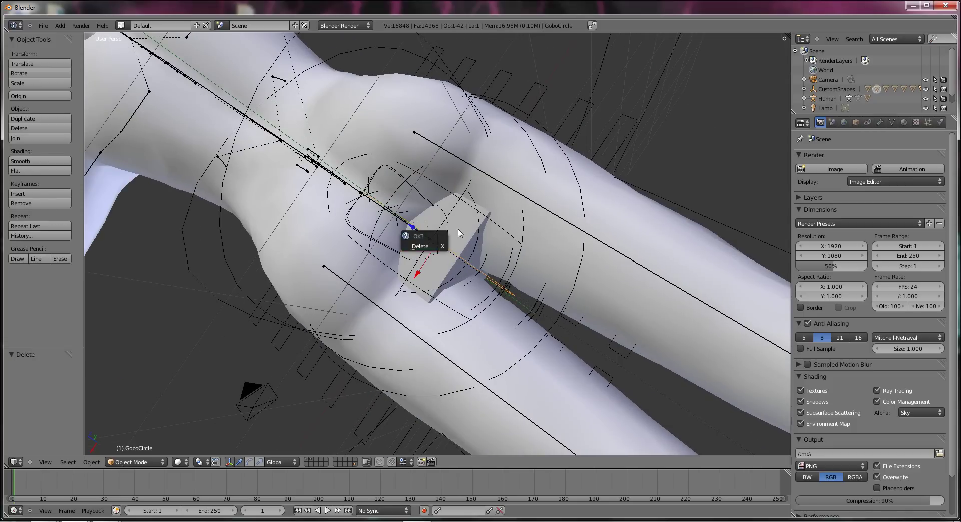
click(436, 249)
alt+right_click(463, 241)
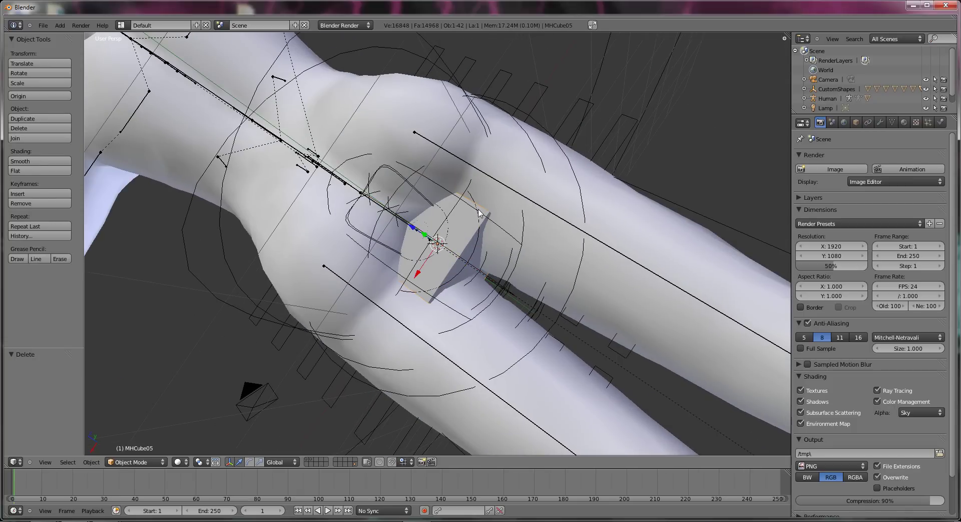
key(x)
click(461, 232)
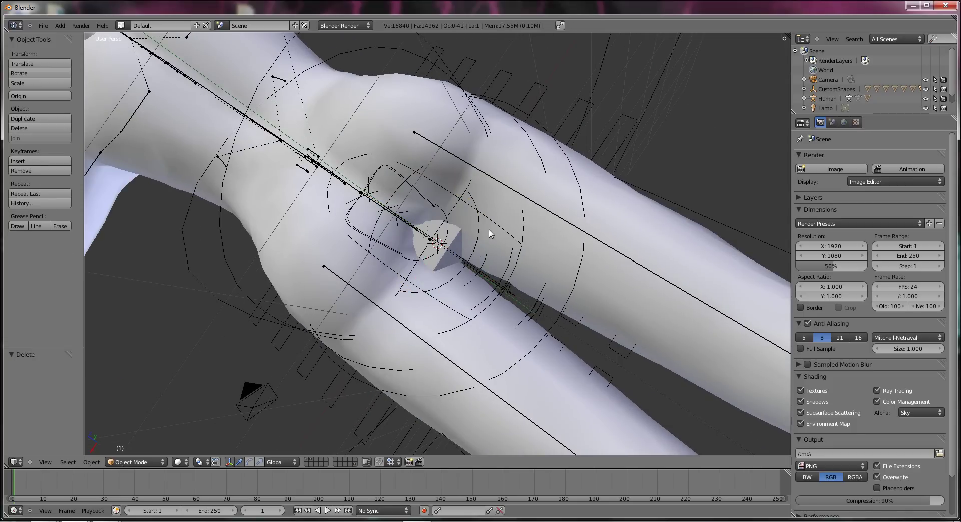
middle_drag(489, 230, 466, 247)
right_click(449, 243)
key(x)
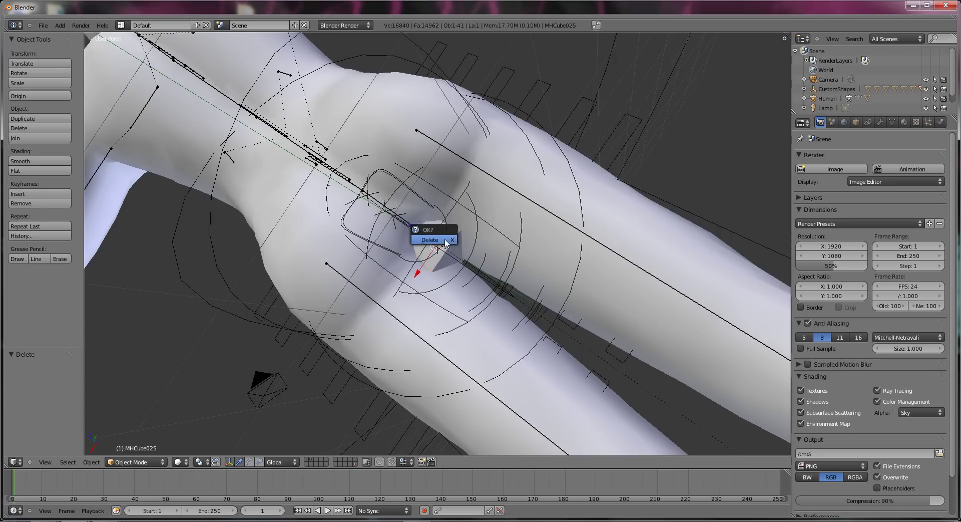
click(449, 243)
right_click(453, 245)
key(x)
click(451, 243)
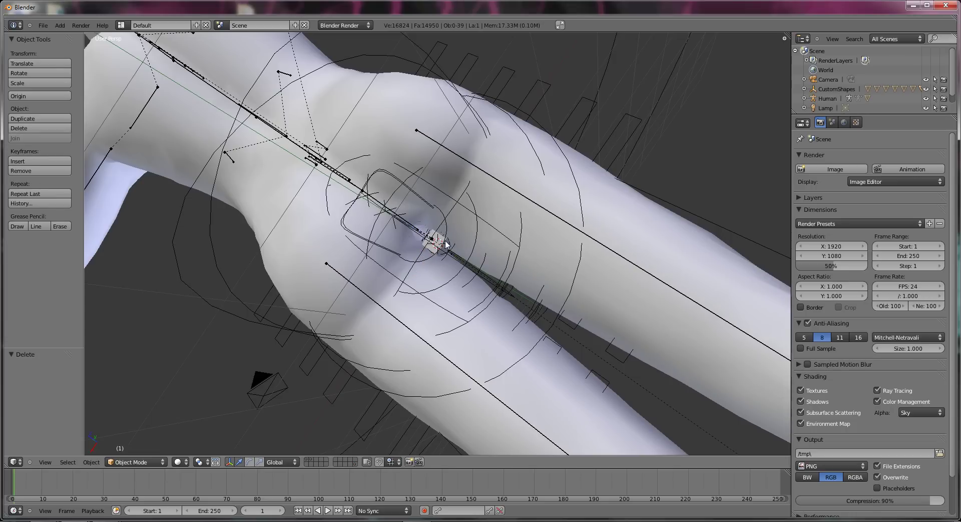
Delete MHCube01 at the hip and check the legs from another angle
right_click(443, 243)
right_click(441, 244)
right_click(437, 242)
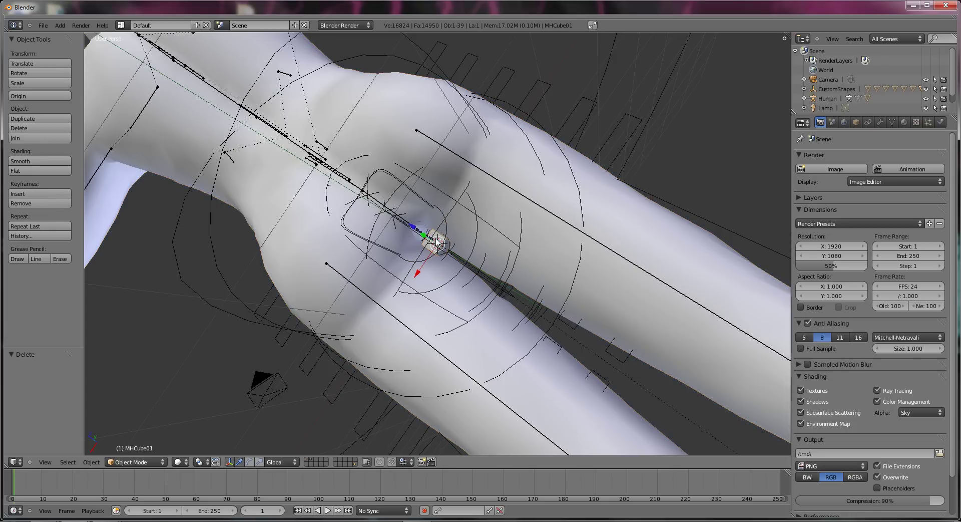
key(x)
click(438, 242)
middle_drag(437, 242, 223, 310)
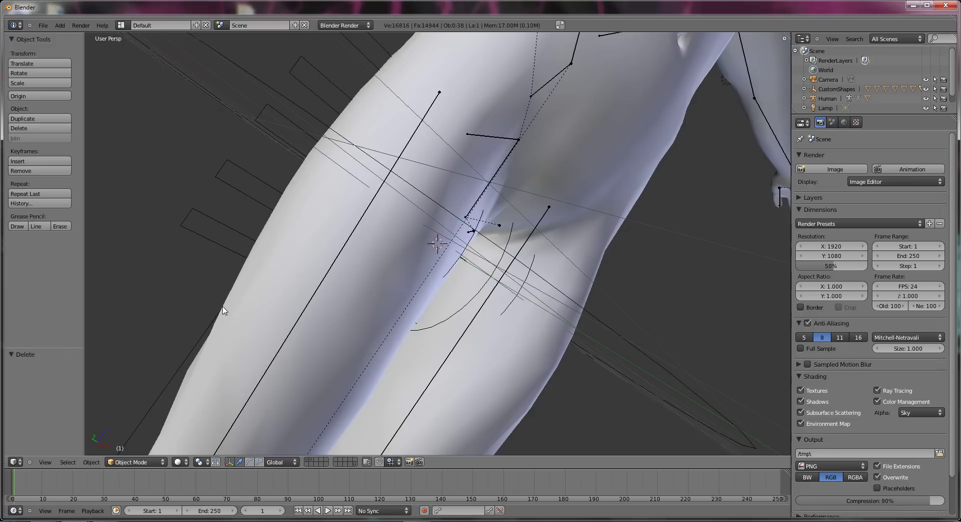
middle_drag(558, 296, 519, 210)
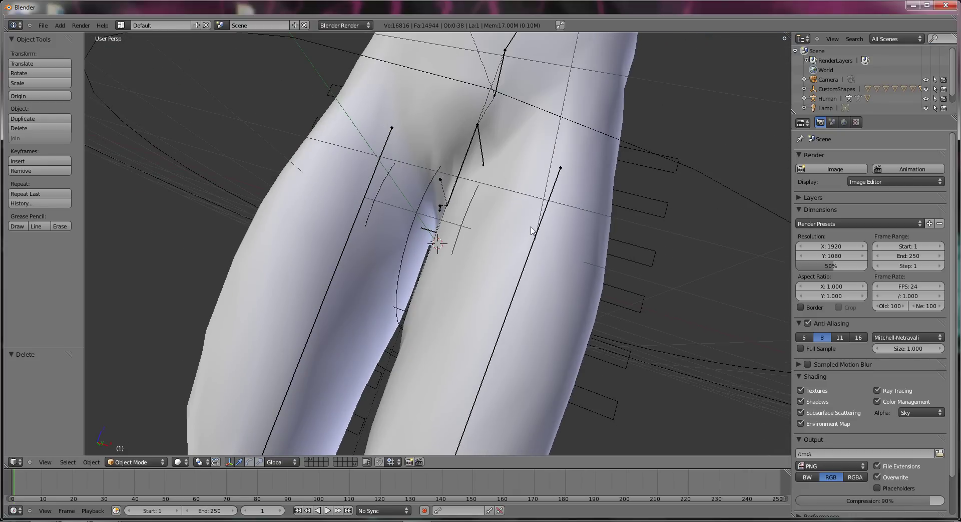
Select the body mesh and toggle it into edit mode and back
right_click(532, 230)
scroll(533, 230, down, 8)
key(Tab)
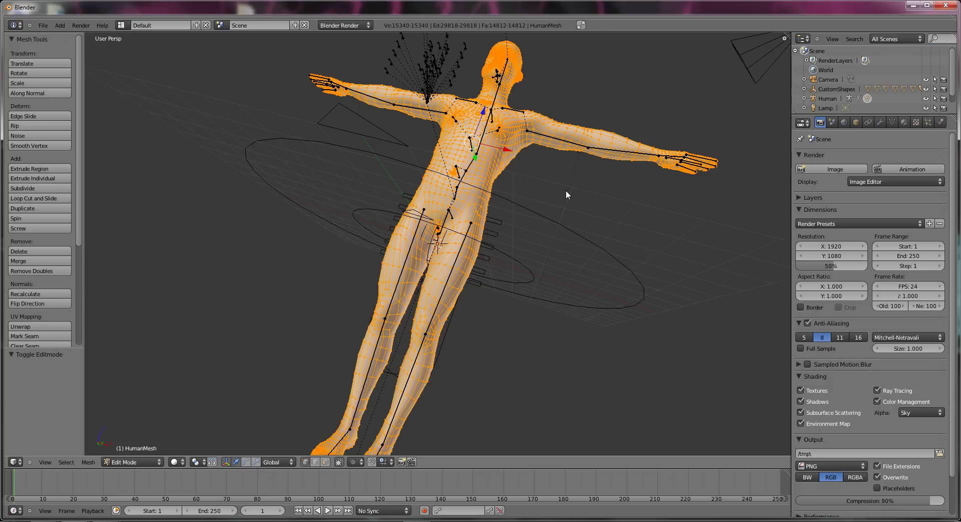
key(Tab)
middle_drag(522, 199, 457, 282)
scroll(384, 187, up, 3)
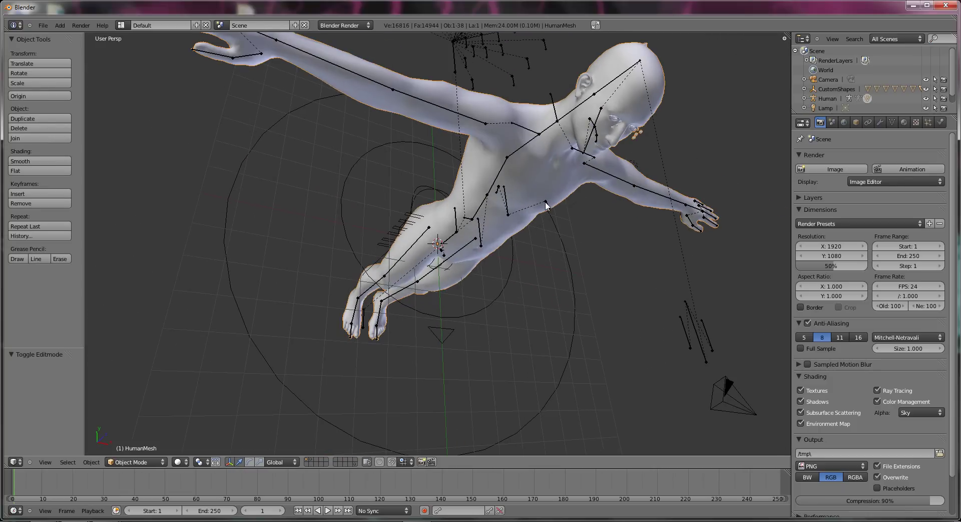
In camera view, pull the camera back along its local Z axis to frame the figure
key(KP_0)
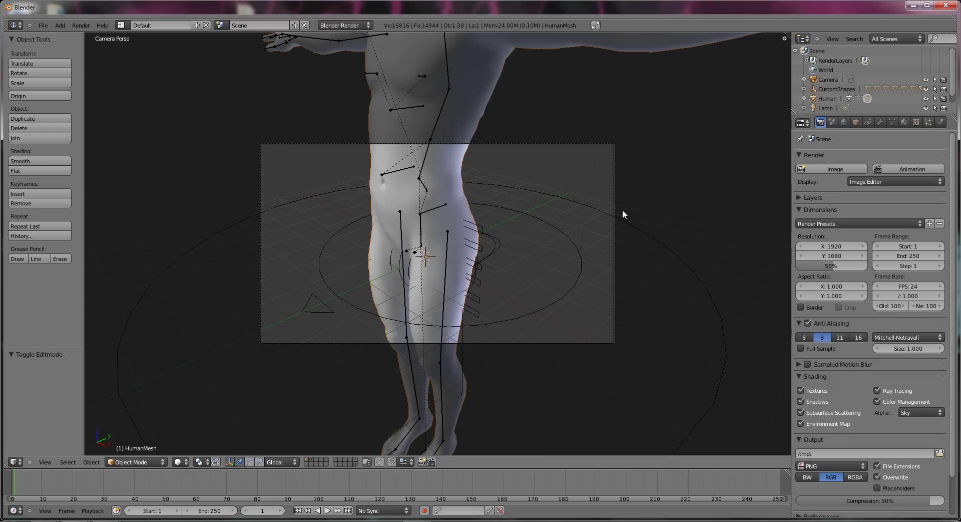
right_click(614, 213)
key(g)
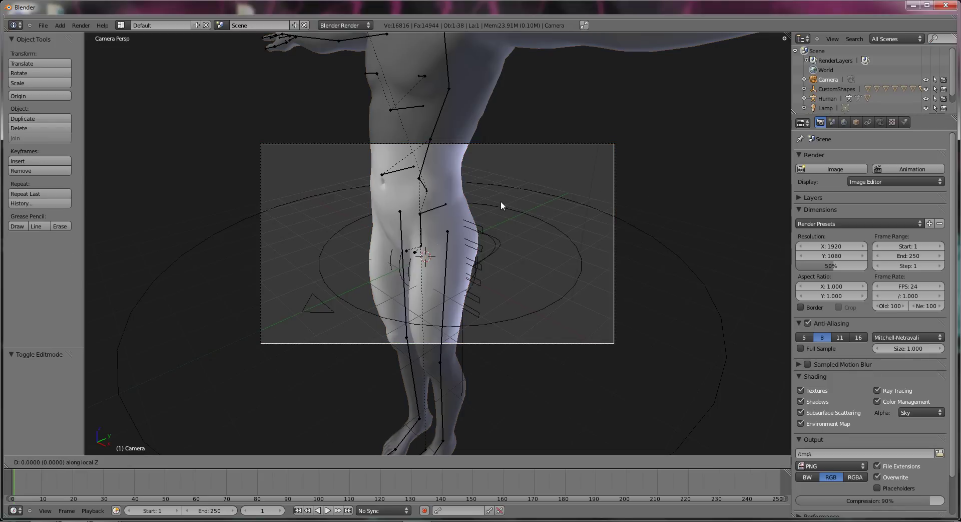
key(z)
key(z)
click(530, 357)
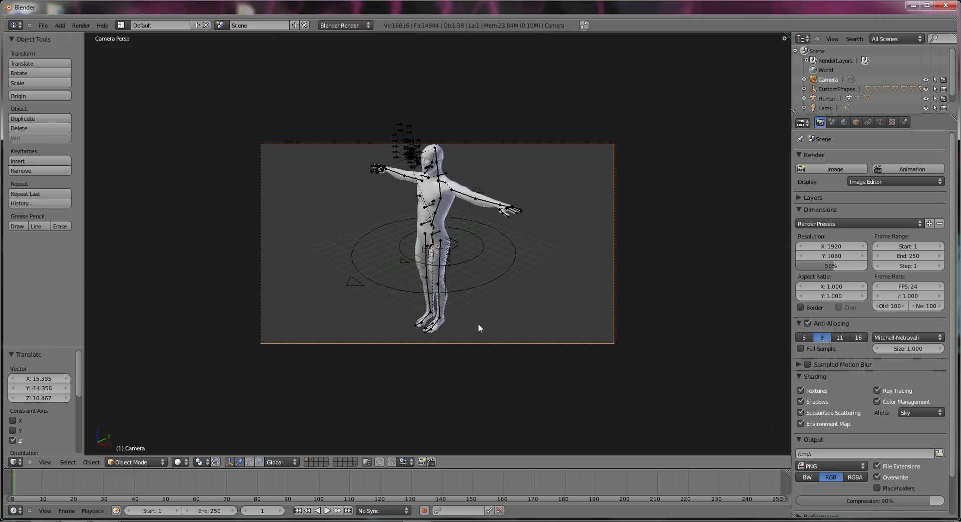
Render a still image from the camera (F12) and close the result to return to the scene
click(81, 25)
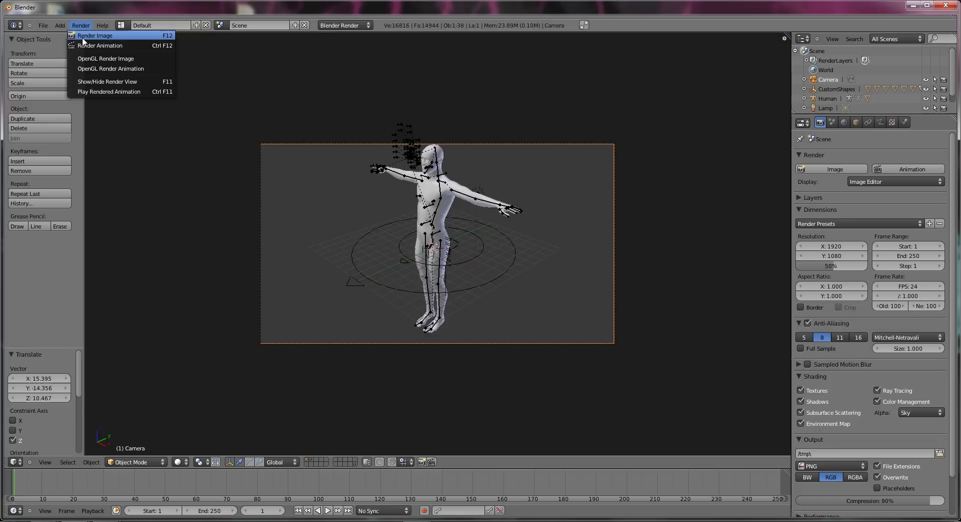
click(86, 37)
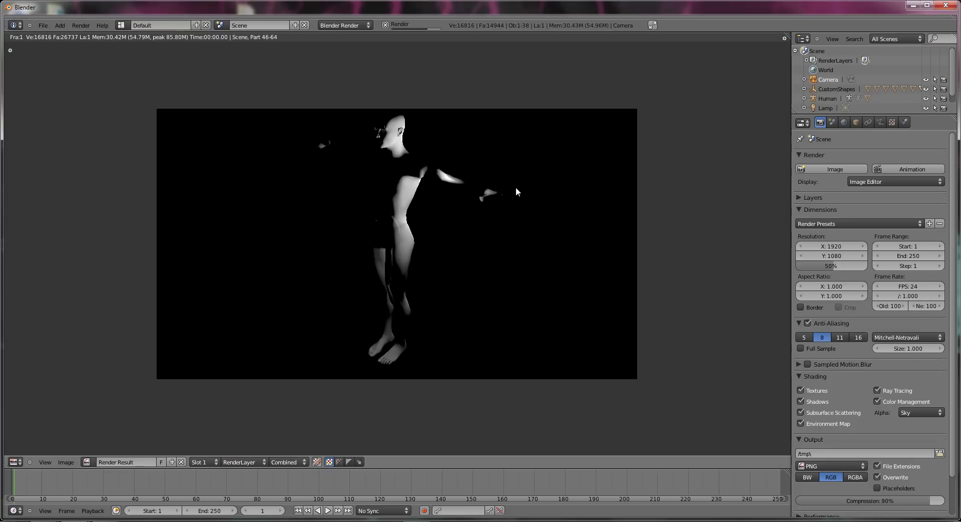
key(F12)
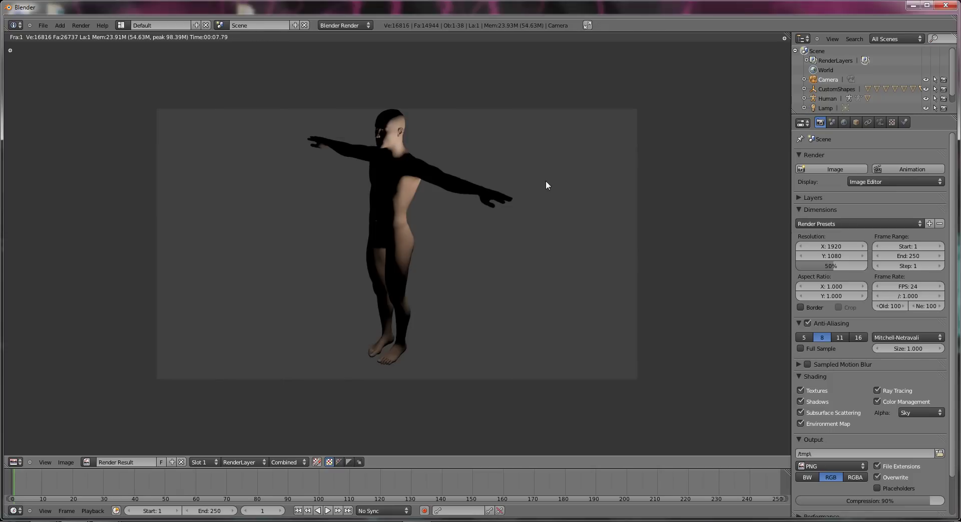
key(Escape)
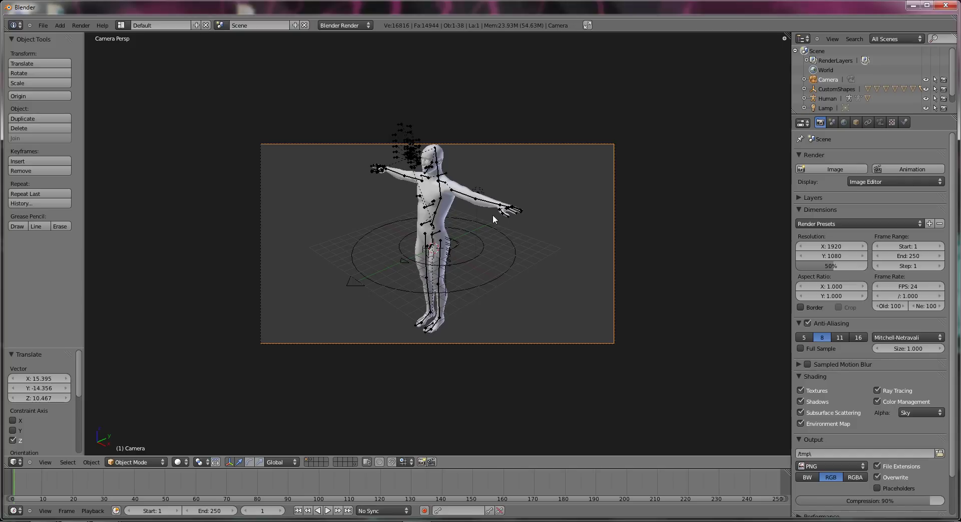
Select the Human armature and switch it into Pose Mode
scroll(493, 214, up, 3)
scroll(501, 210, down, 2)
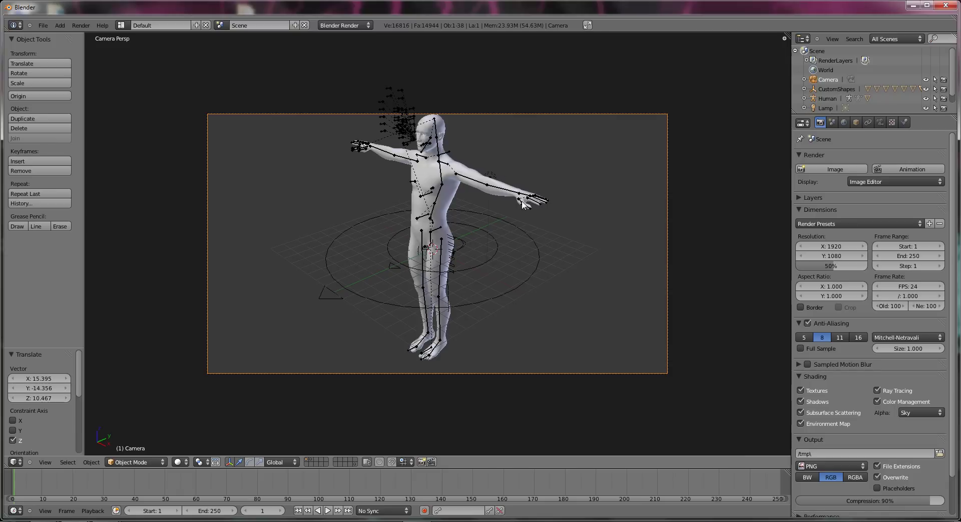
right_click(522, 202)
right_click(520, 198)
right_click(520, 197)
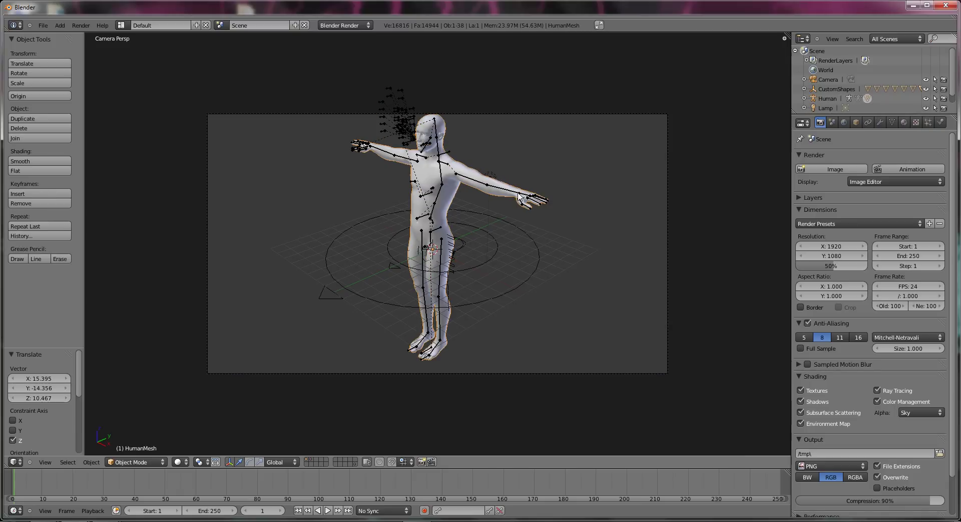
right_click(519, 197)
click(135, 461)
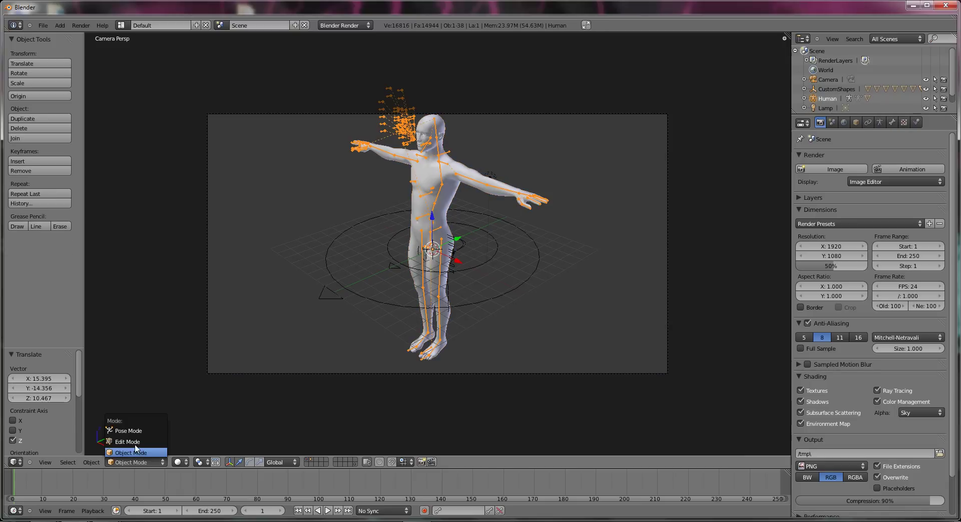
click(134, 429)
Test-grab the left lower-arm, hand and upper-arm bones, cancelling each to keep the pose
right_click(529, 199)
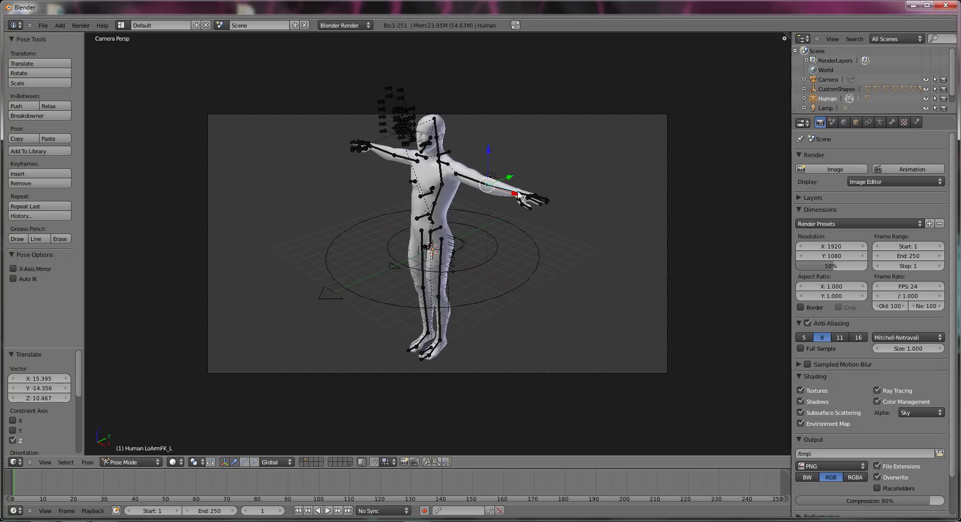
key(g)
right_click(504, 207)
right_click(525, 199)
key(g)
right_click(501, 220)
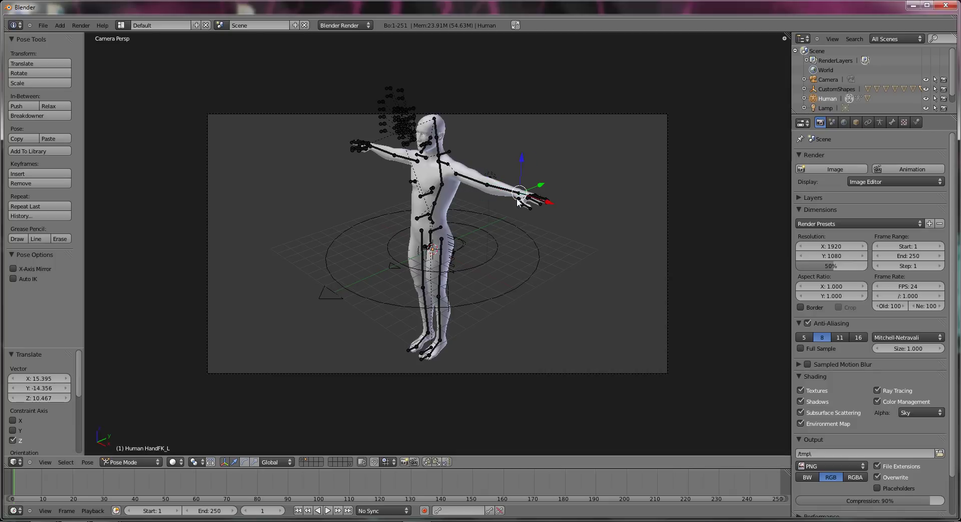
right_click(497, 200)
key(g)
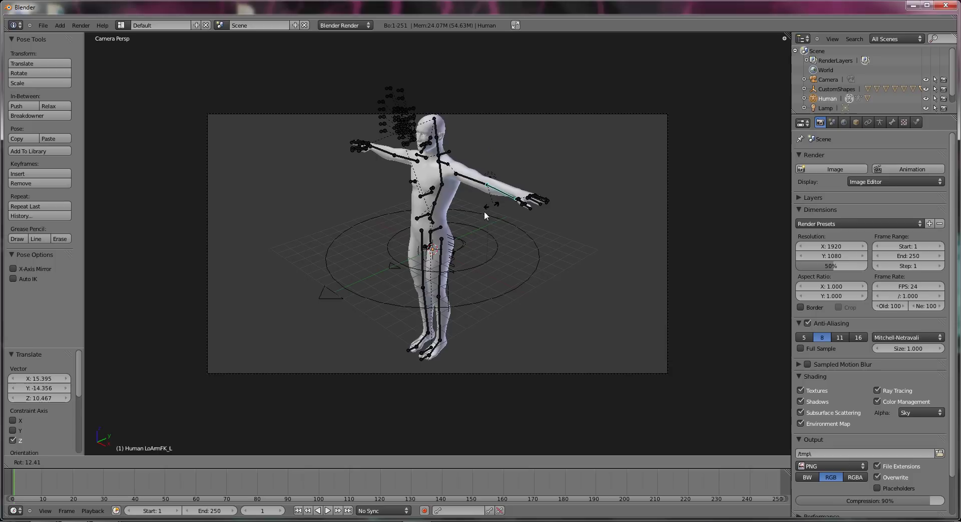
right_click(475, 212)
right_click(482, 185)
key(g)
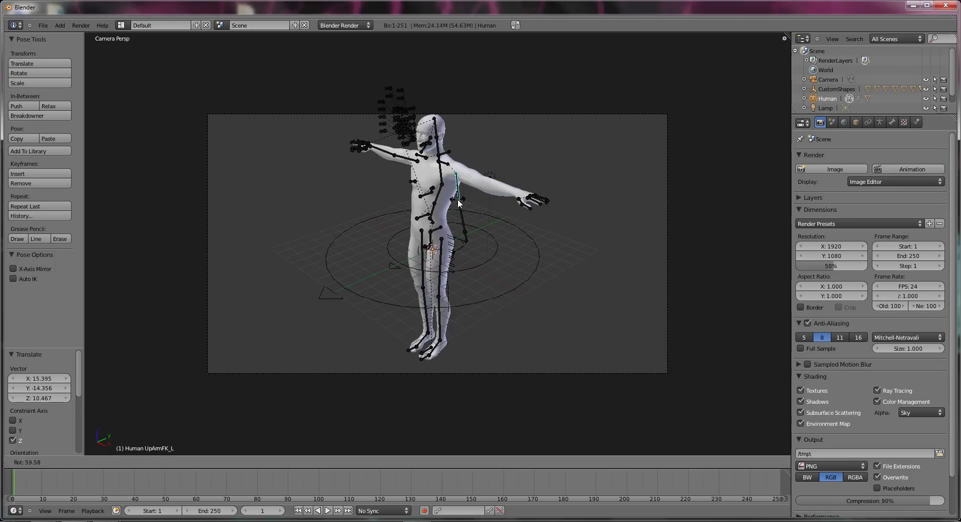
right_click(486, 191)
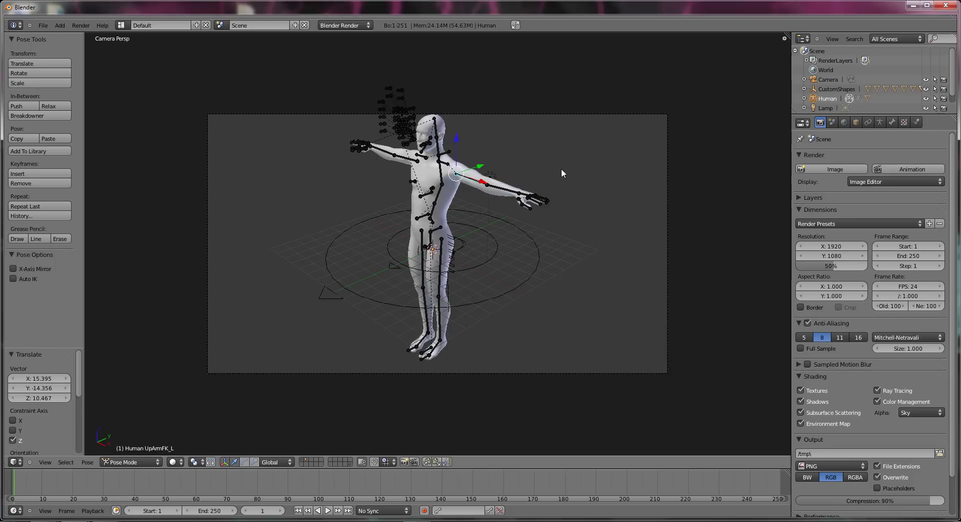
Check the armature's data and object settings in the properties editor
scroll(561, 168, up, 3)
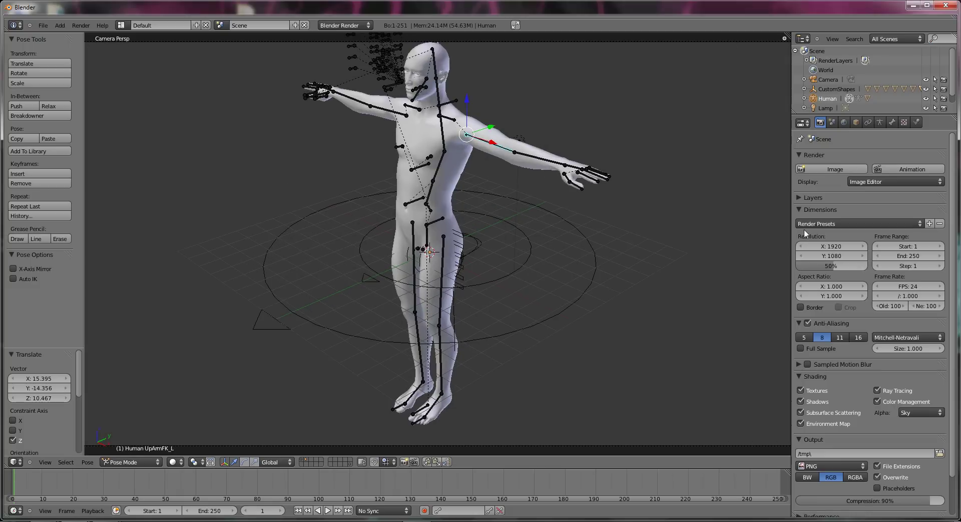
click(880, 122)
click(857, 122)
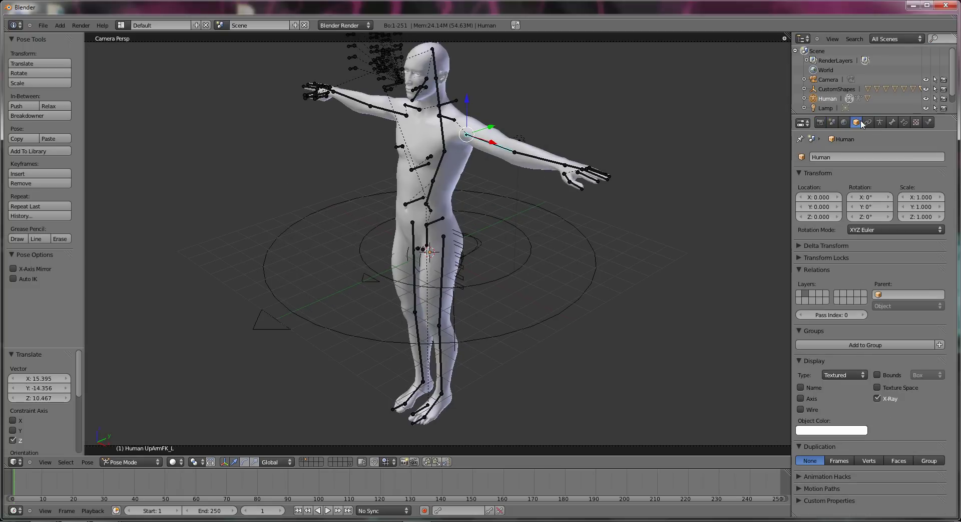
scroll(602, 149, down, 4)
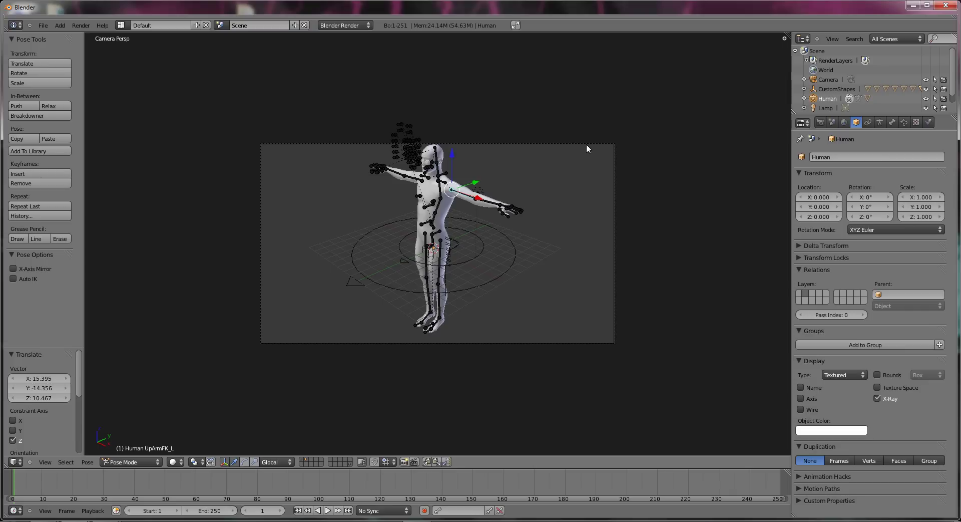
scroll(483, 163, up, 3)
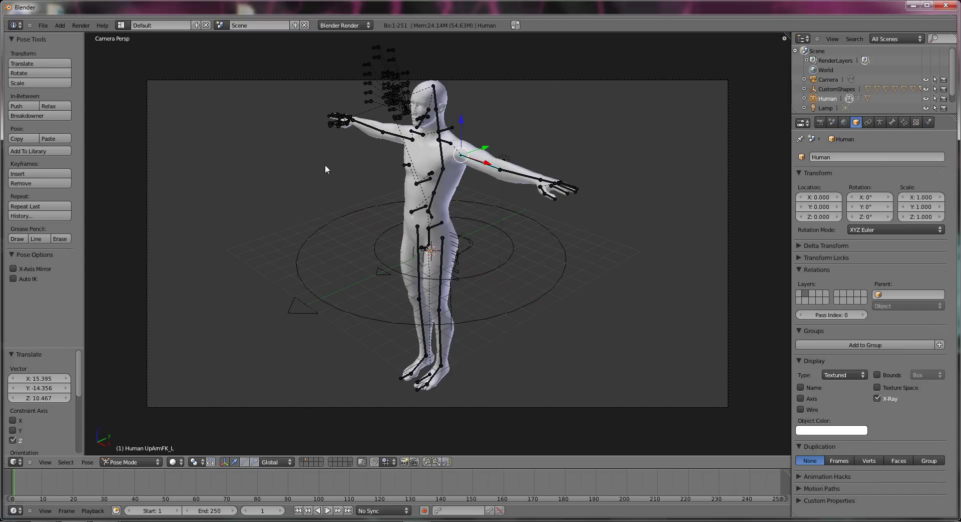
Orbit to an orthographic view and pan to recentre the figure
middle_drag(325, 169, 302, 198)
key(KP_5)
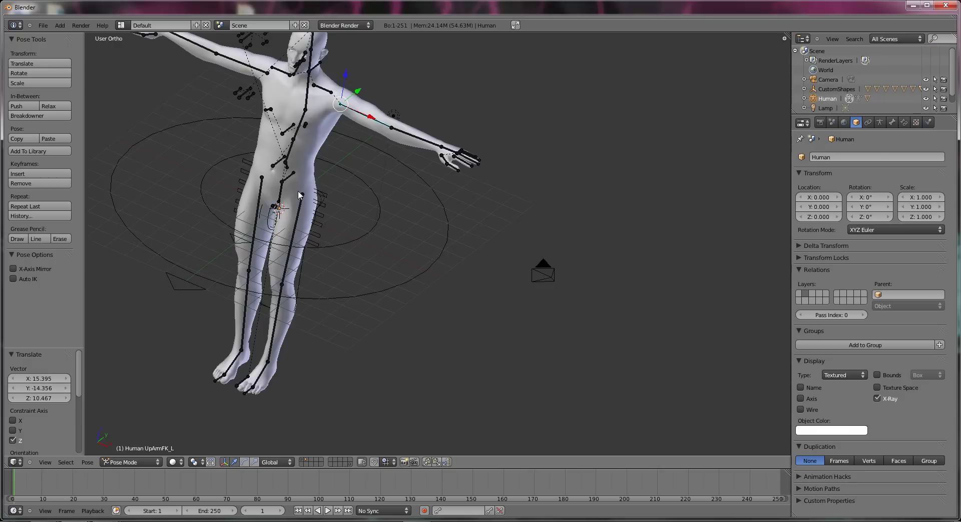
scroll(301, 185, down, 2)
scroll(341, 185, up, 2)
shift+middle_drag(349, 193, 465, 235)
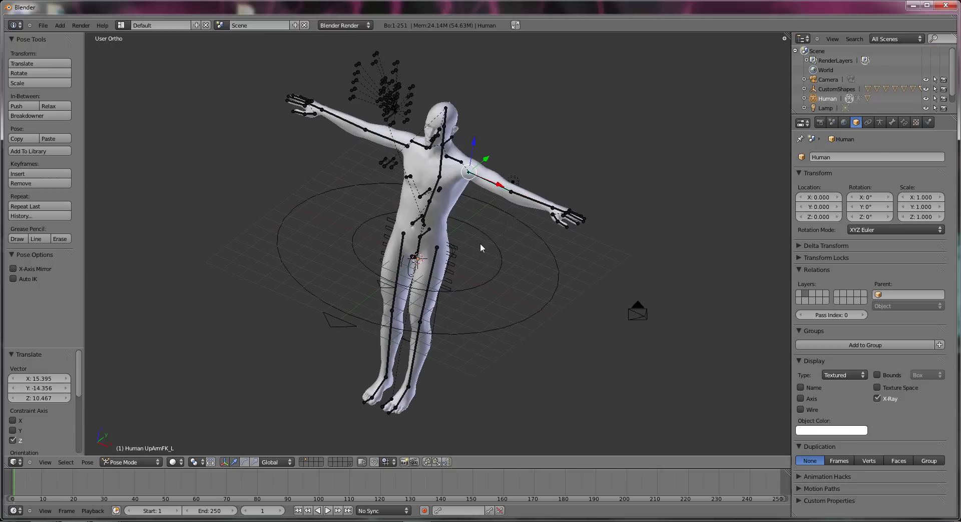
Switch to the front view and return to Object Mode
click(45, 462)
click(50, 399)
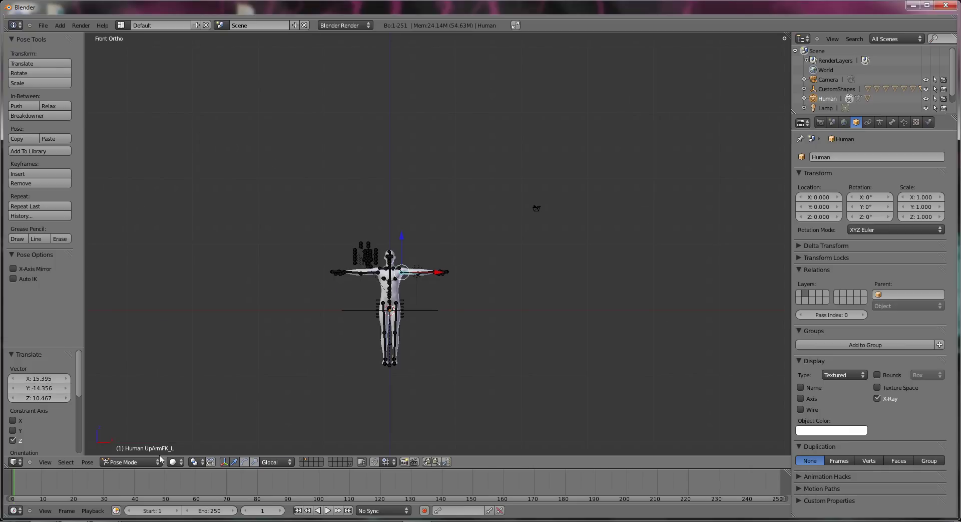
click(135, 462)
click(131, 450)
Select the lamp and raise it vertically above the figure
key(b)
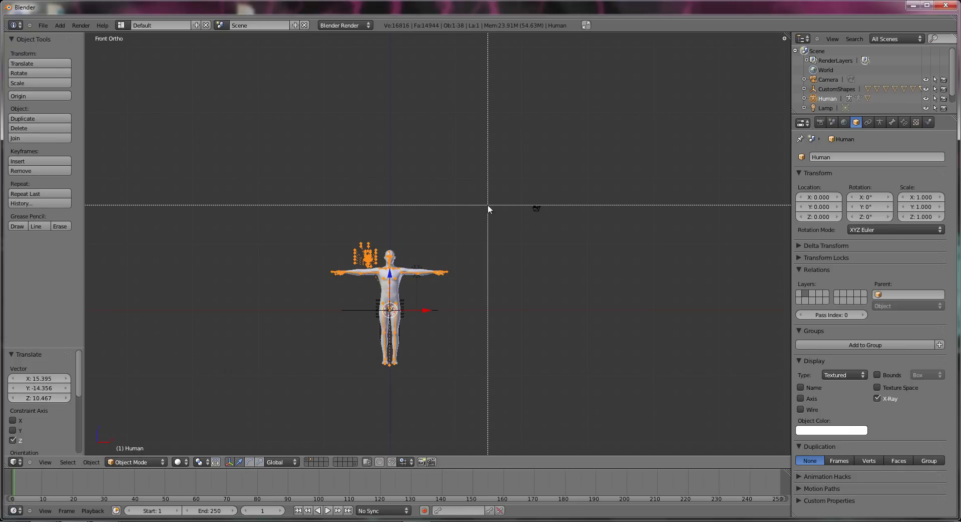
drag(486, 196, 317, 413)
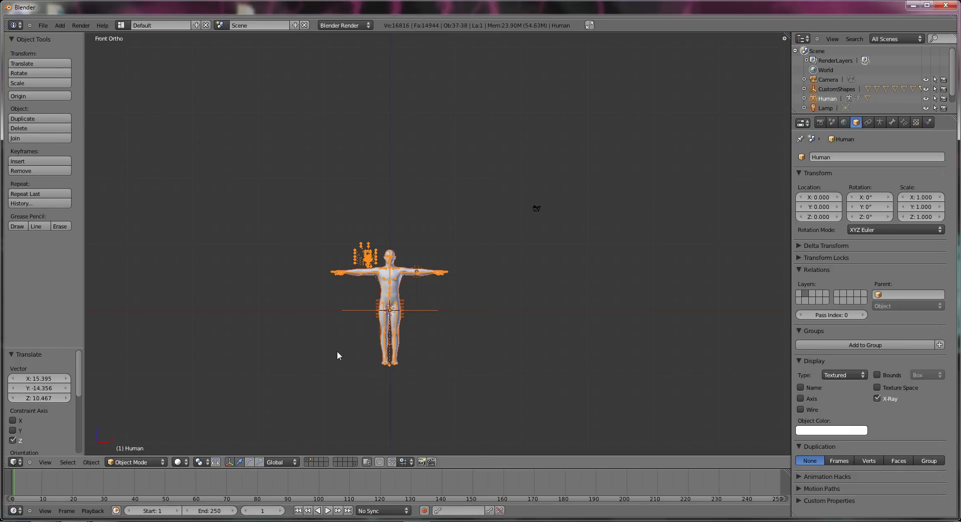
scroll(337, 354, up, 4)
shift+right_click(396, 299)
shift+right_click(397, 299)
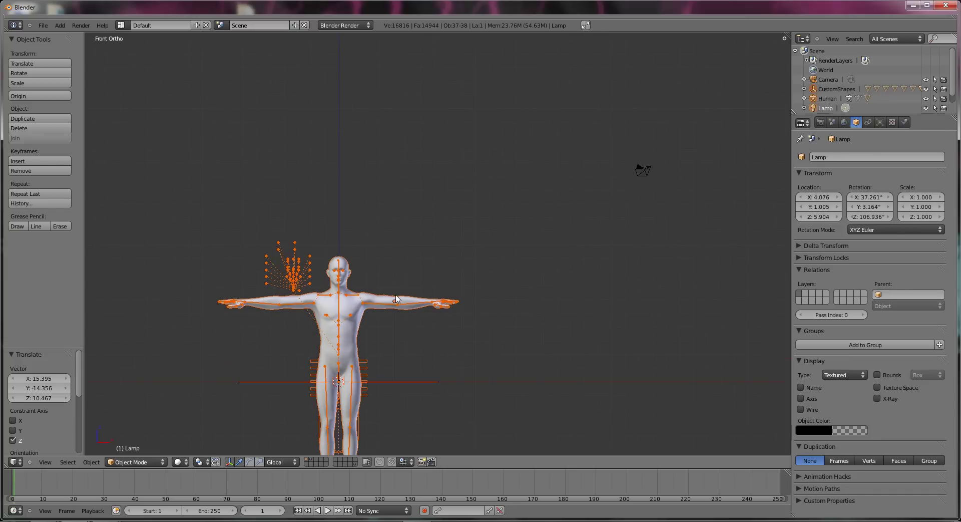
right_click(396, 299)
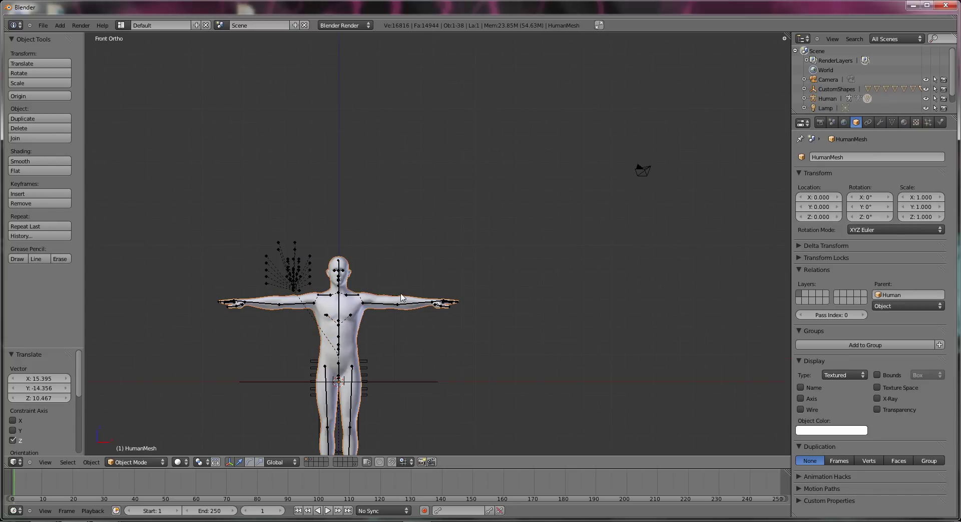
right_click(400, 297)
key(g)
key(z)
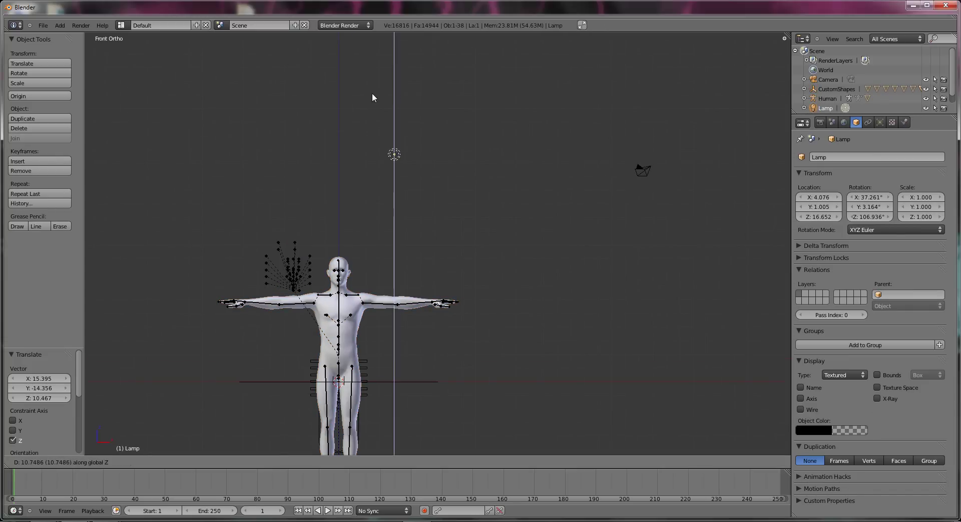
click(374, 95)
Move the lamp far to the figure's right, to about X 52.887, Z 16.551
scroll(476, 203, down, 3)
key(b)
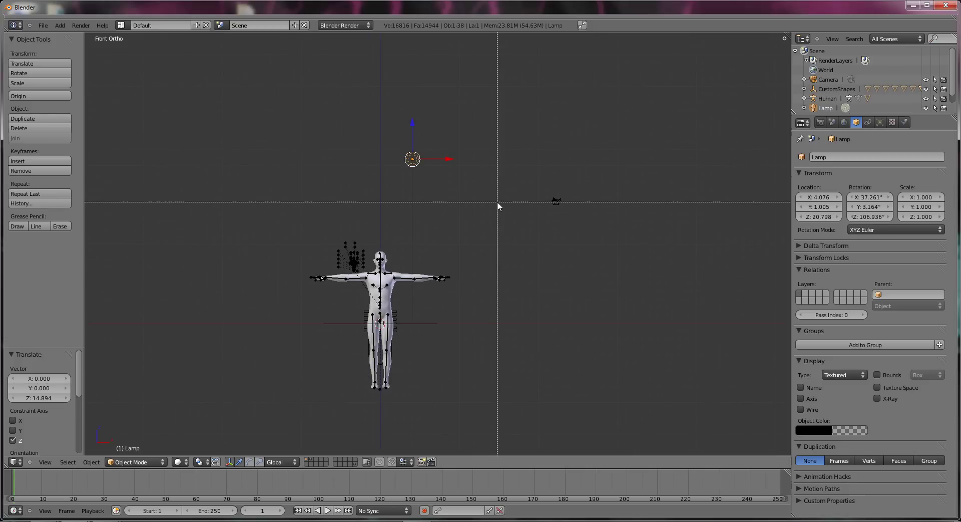
key(Escape)
key(b)
drag(484, 220, 193, 454)
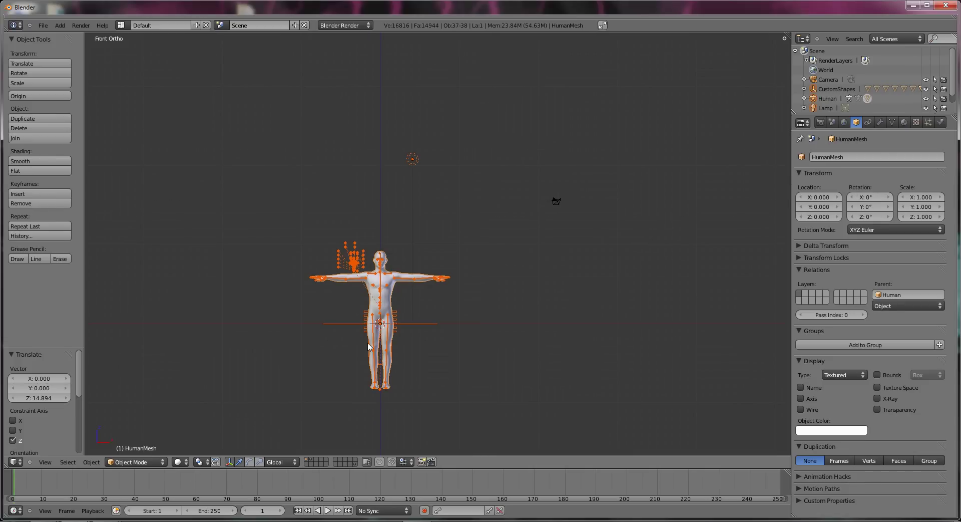
right_click(413, 170)
right_click(402, 282)
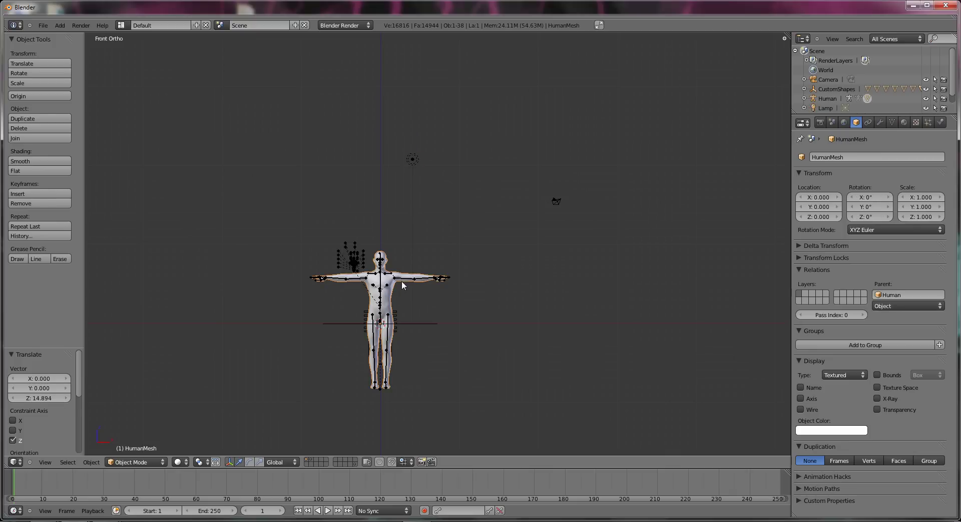
right_click(412, 158)
key(g)
click(114, 163)
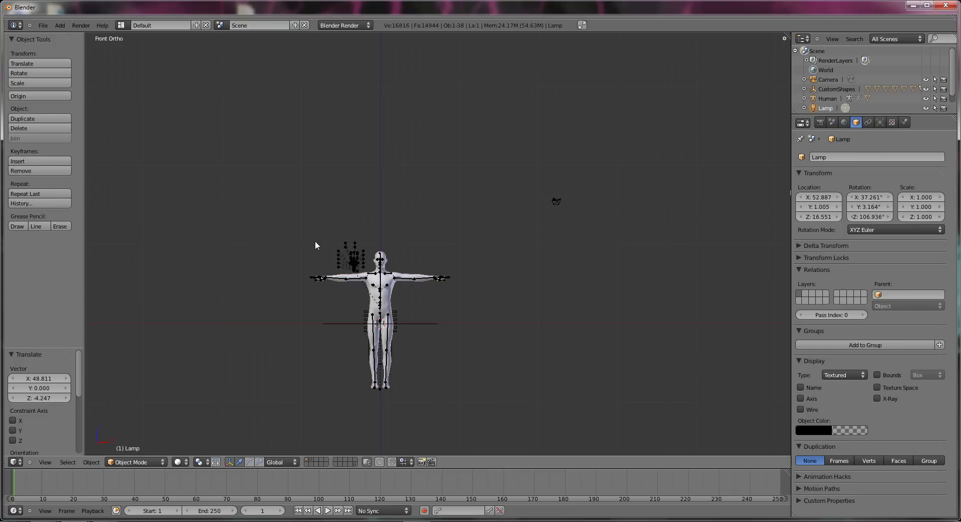
key(b)
drag(485, 188, 270, 447)
Select HumanMesh, add the Human armature, and bring up the Ctrl+P Set Parent To menu
scroll(349, 393, down, 2)
scroll(349, 392, down, 3)
key(a)
key(b)
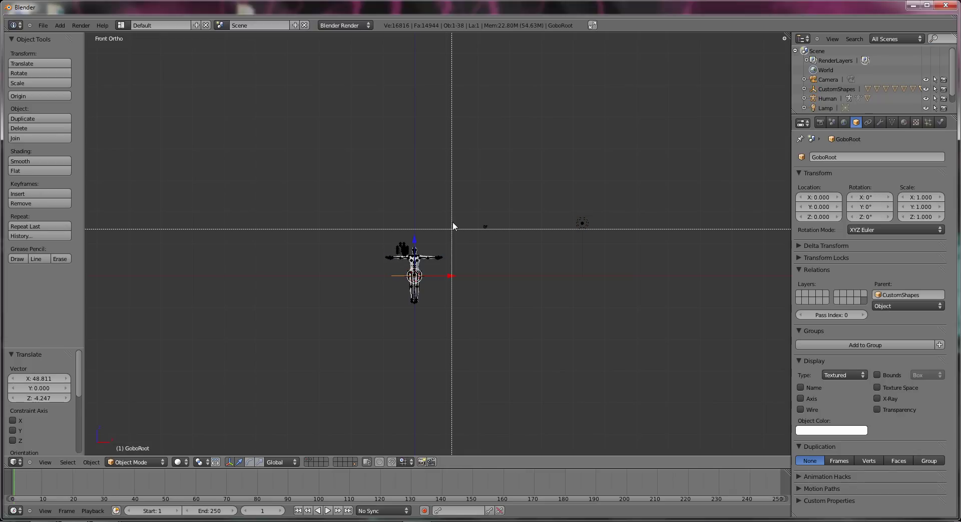
drag(452, 223, 305, 358)
scroll(311, 350, up, 4)
scroll(320, 360, up, 1)
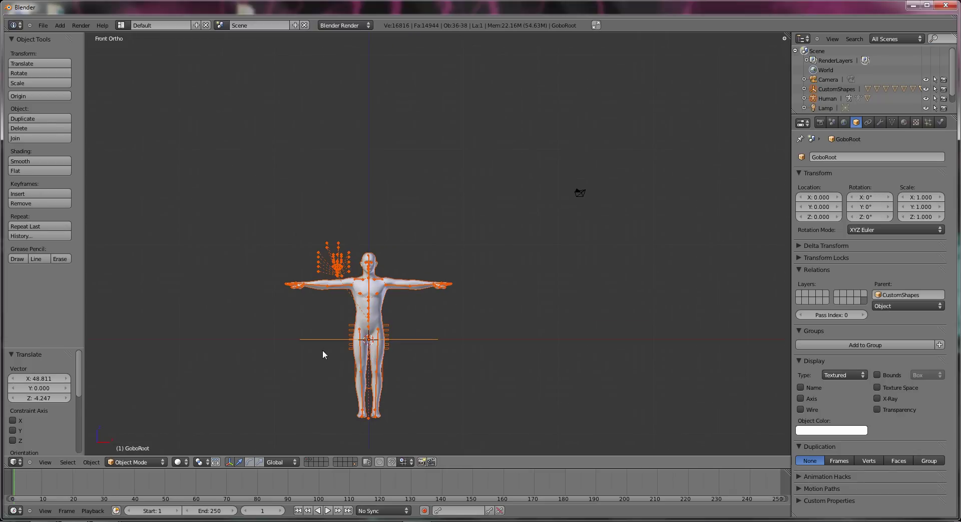
scroll(319, 351, down, 1)
scroll(275, 360, up, 3)
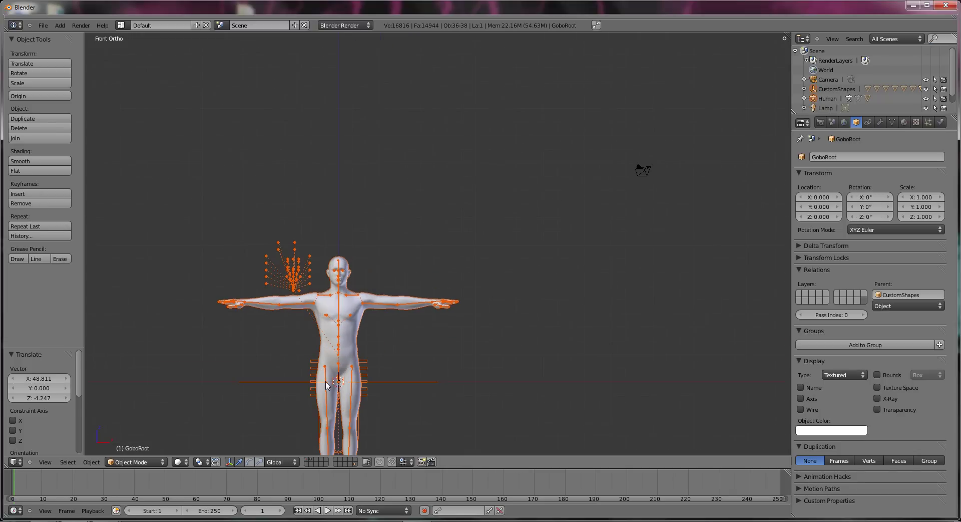
scroll(302, 350, down, 1)
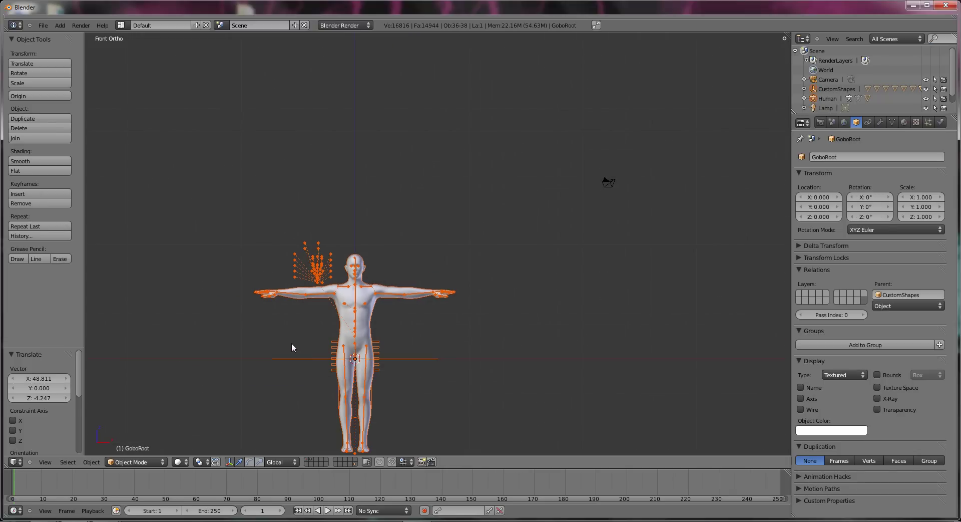
scroll(382, 299, up, 2)
right_click(378, 309)
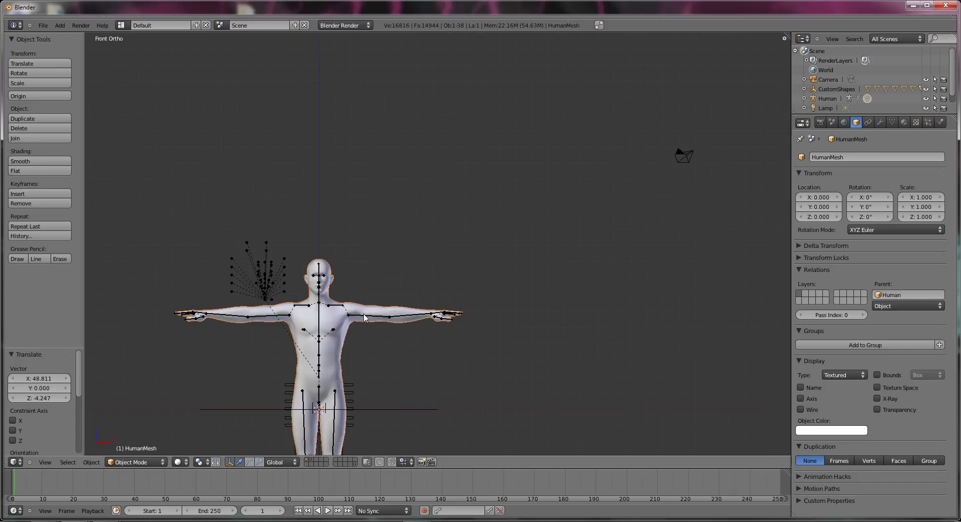
right_click(269, 288)
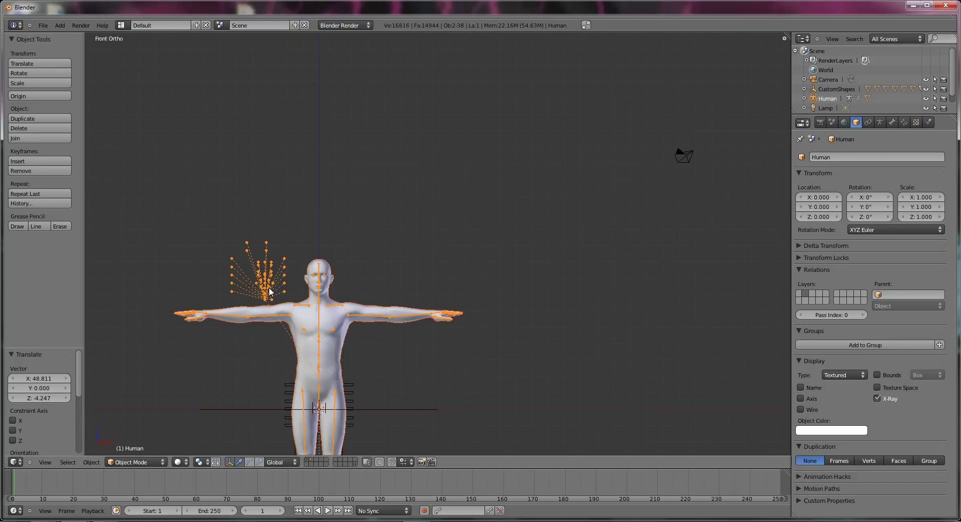
key(ctrl+p)
key(ctrl+p)
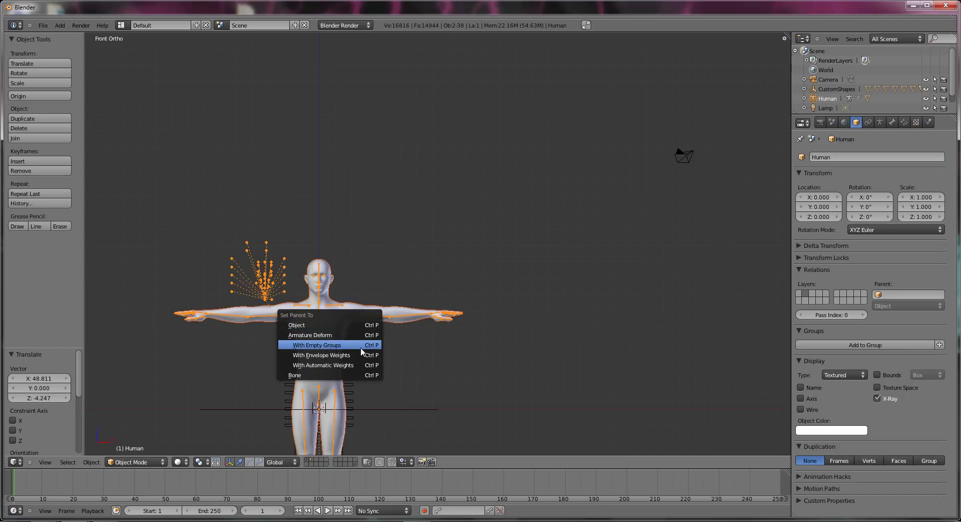
Parent the mesh to the armature With Automatic Weights and put the rig in Pose Mode
click(321, 365)
scroll(361, 345, up, 5)
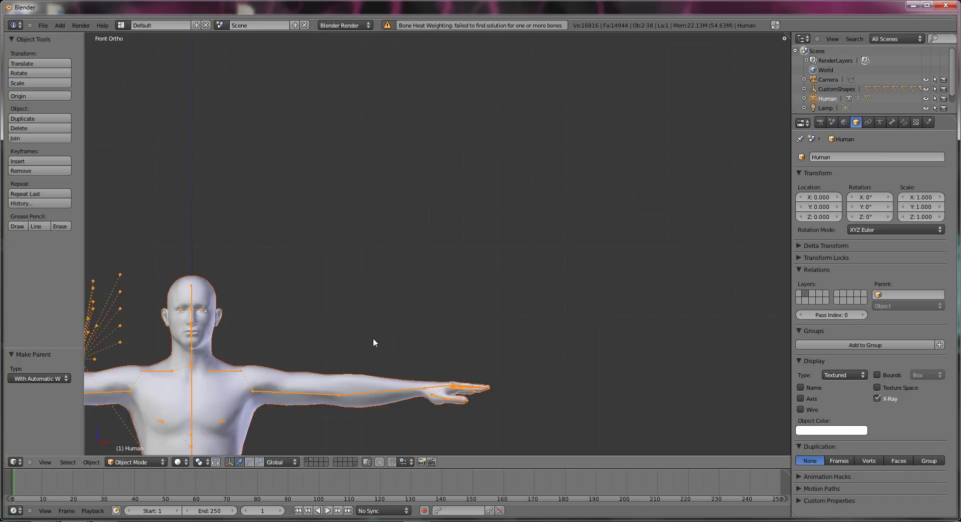
right_click(410, 424)
scroll(421, 412, down, 1)
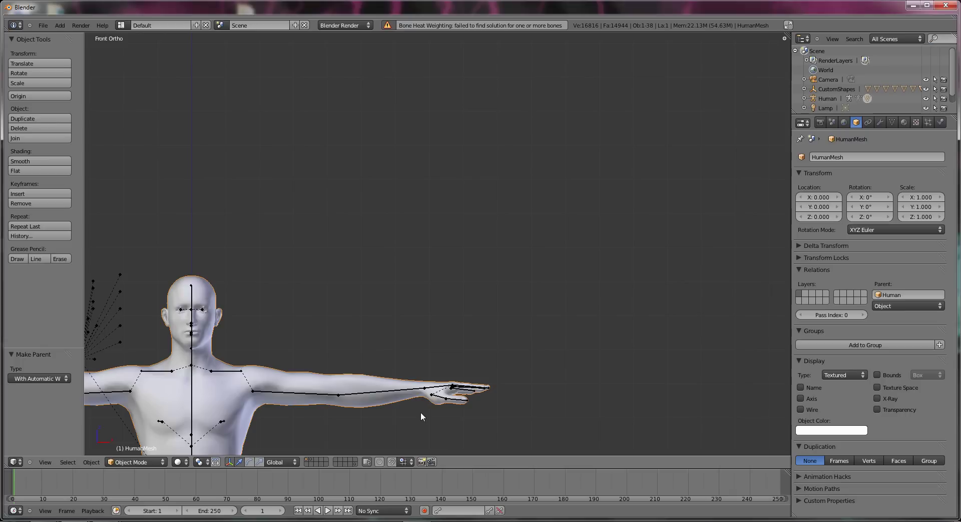
right_click(416, 392)
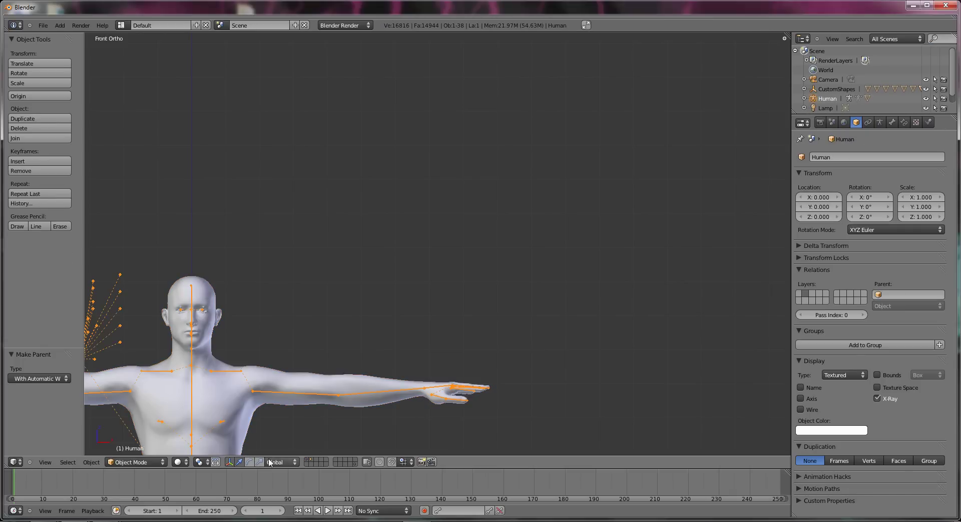
click(161, 462)
click(129, 431)
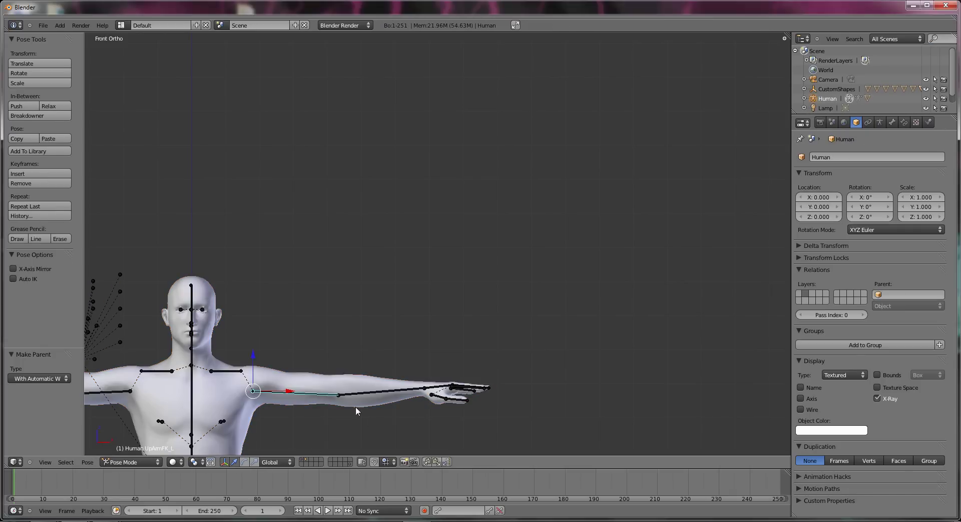
Rotate the first left finger bone and the left forearm bone
right_click(378, 399)
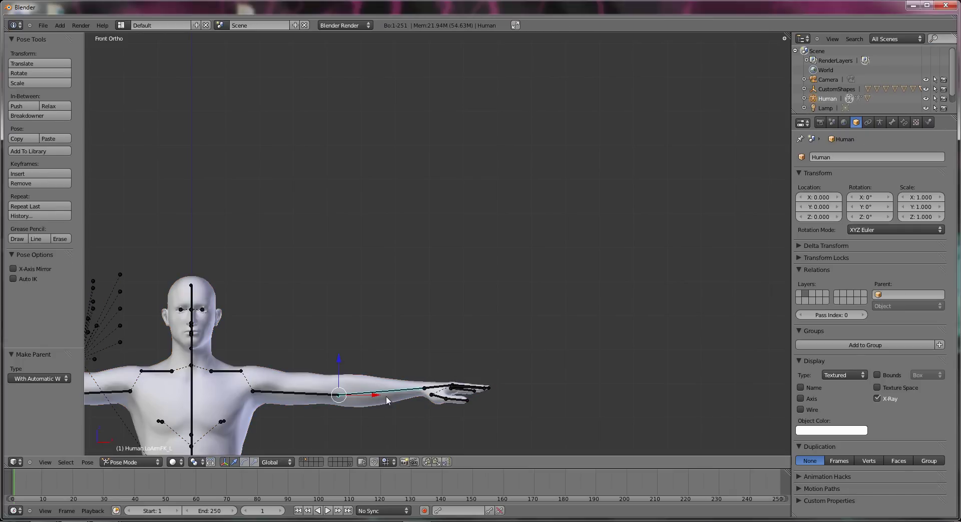
key(ctrl+Tab)
right_click(434, 399)
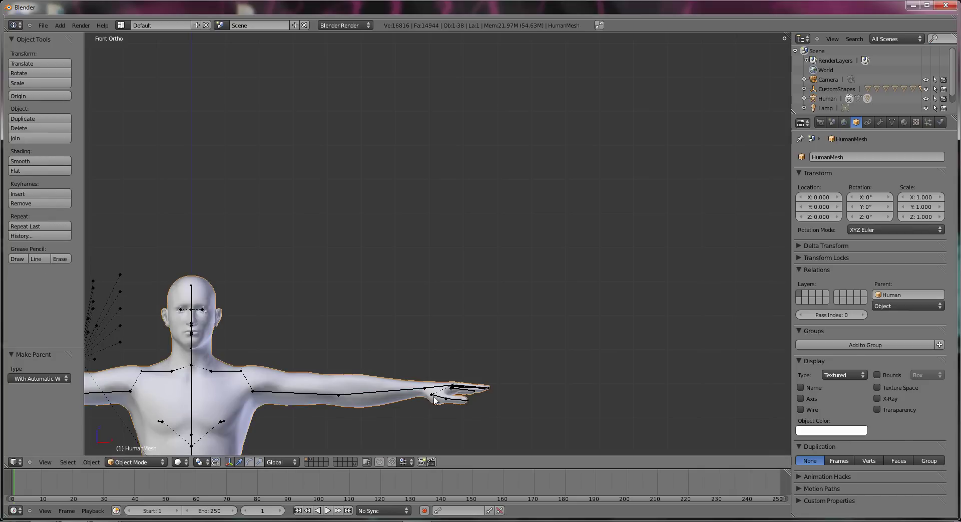
right_click(434, 399)
key(r)
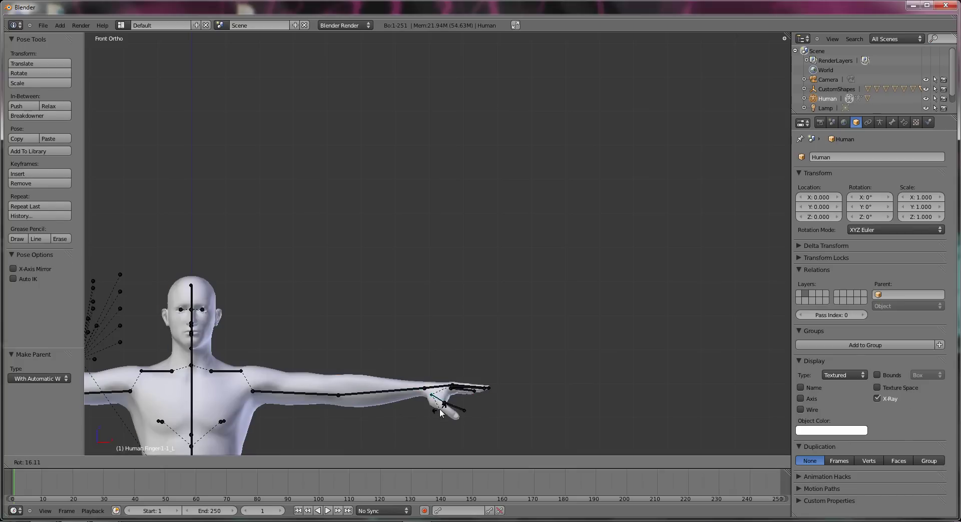
click(444, 411)
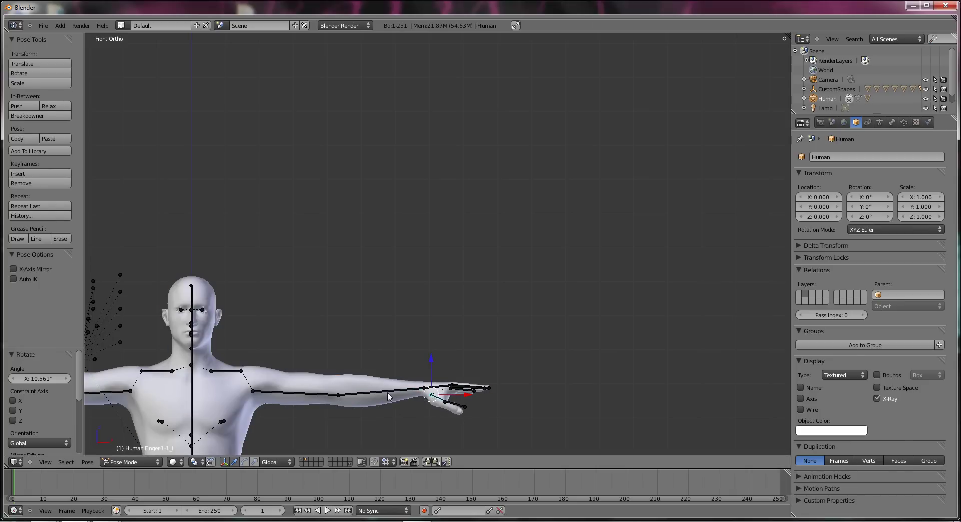
right_click(388, 396)
key(r)
click(391, 398)
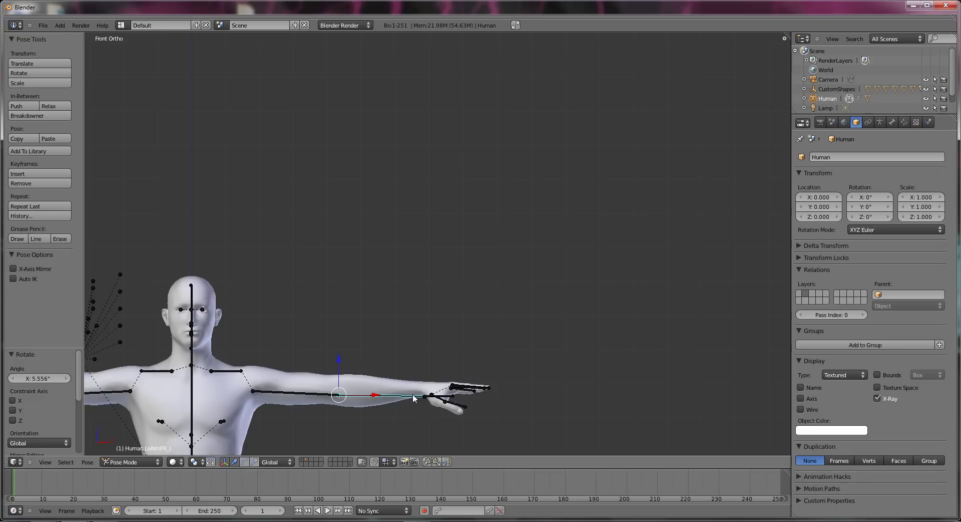
Try rotating the left hand and upper-arm bones, cancelling both
right_click(433, 393)
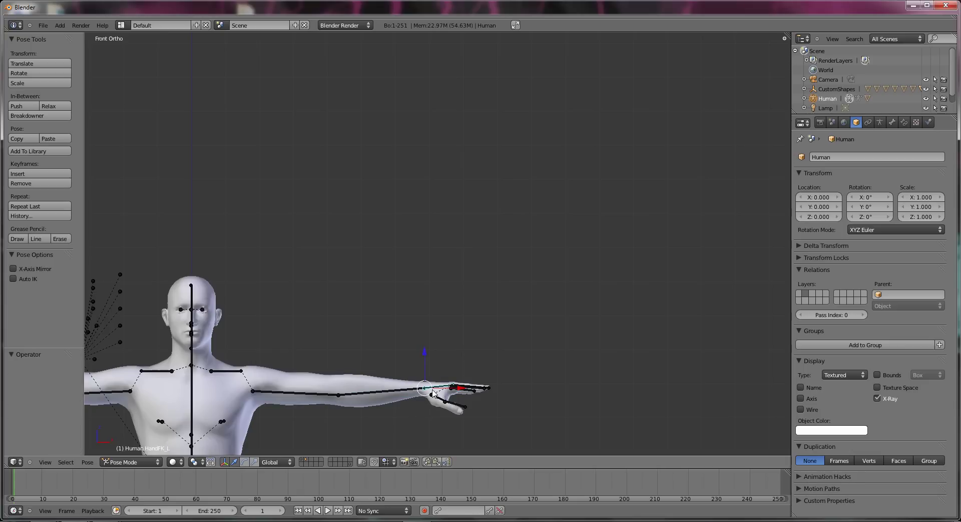
key(r)
right_click(445, 396)
right_click(340, 396)
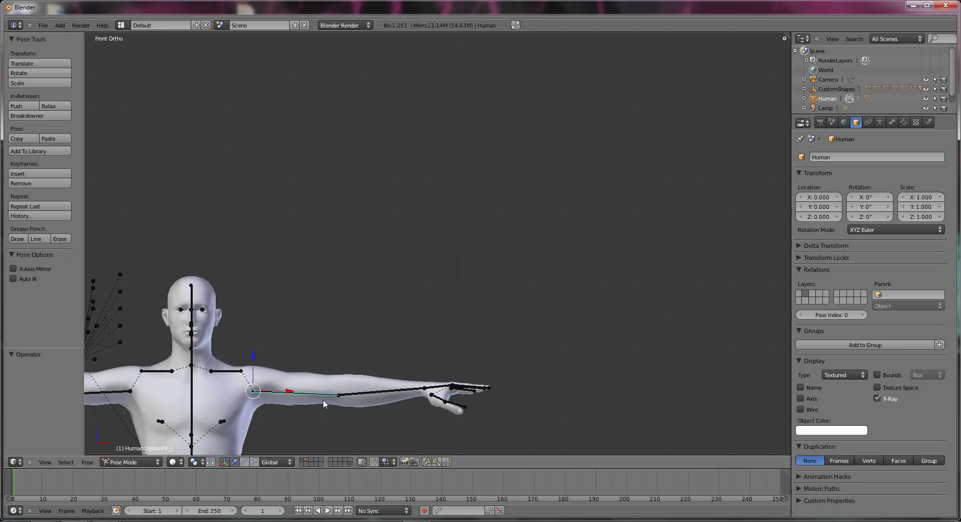
key(r)
right_click(340, 404)
Test-rotate the left shoulder and Neck bones, cancelling each, and view the figure at an angle
shift+middle_drag(330, 419, 483, 358)
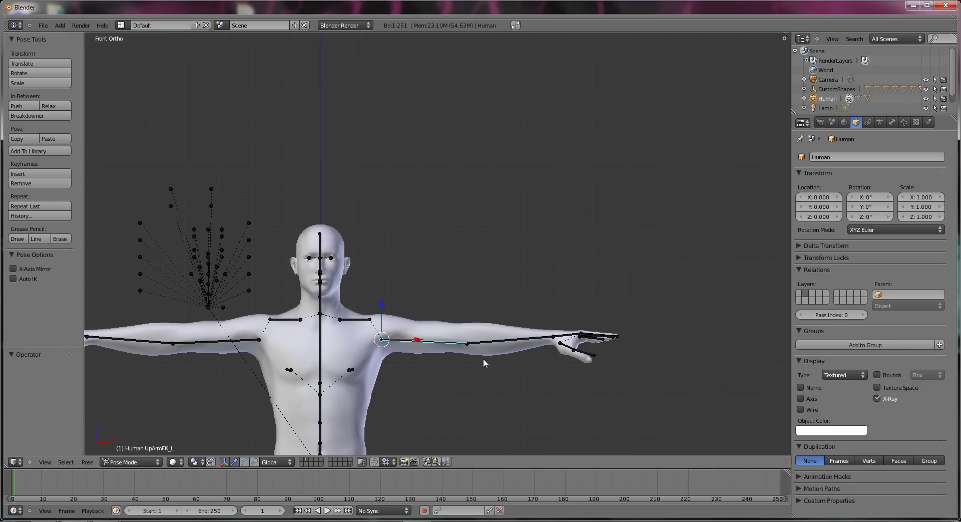
right_click(345, 324)
key(r)
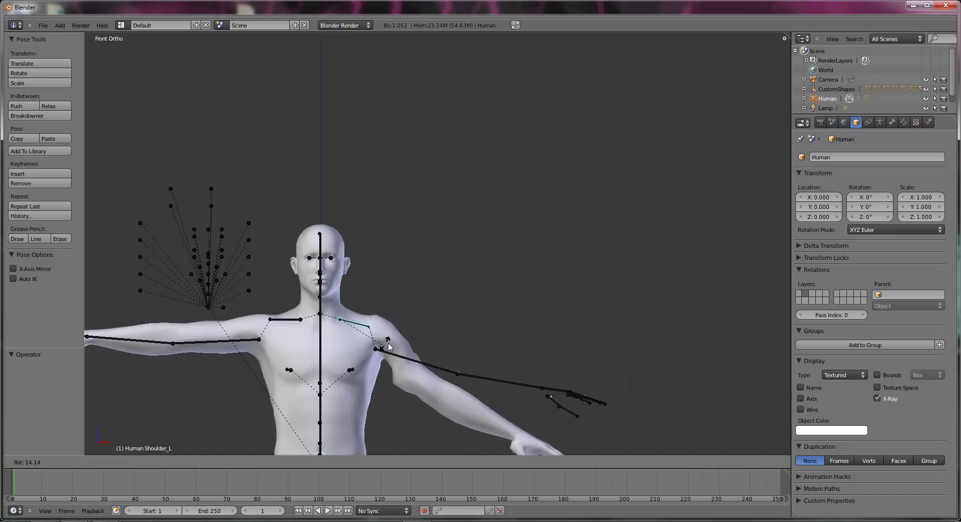
right_click(415, 334)
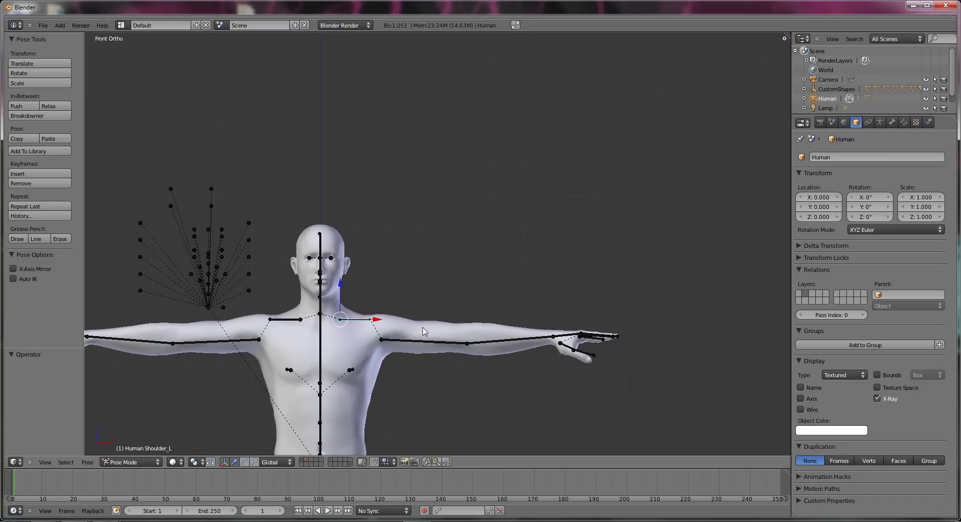
right_click(329, 277)
right_click(323, 277)
key(ctrl+Tab)
right_click(323, 277)
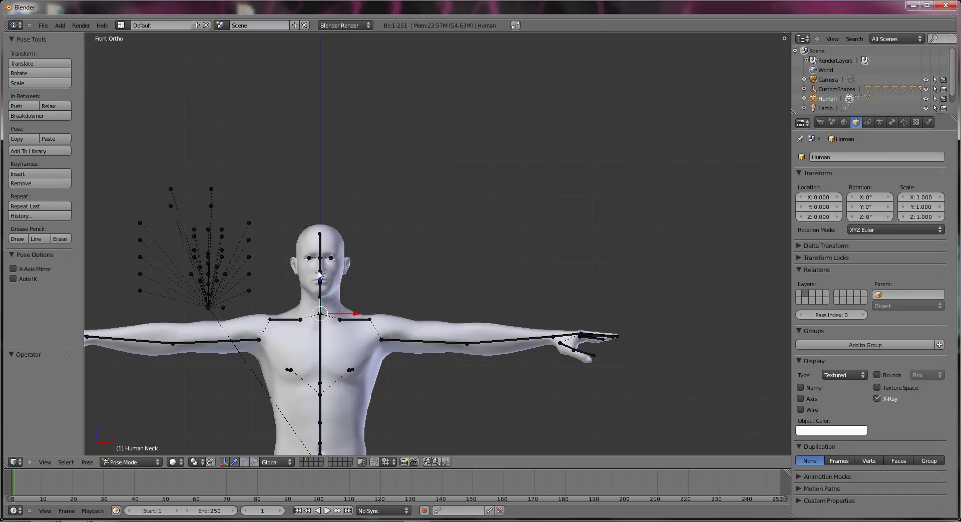
key(r)
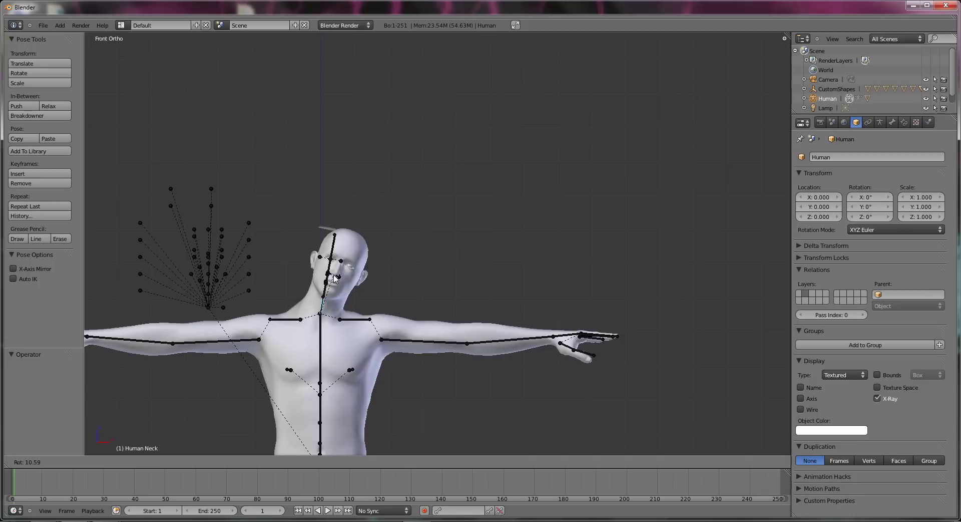
right_click(404, 224)
middle_drag(405, 224, 558, 372)
right_click(569, 383)
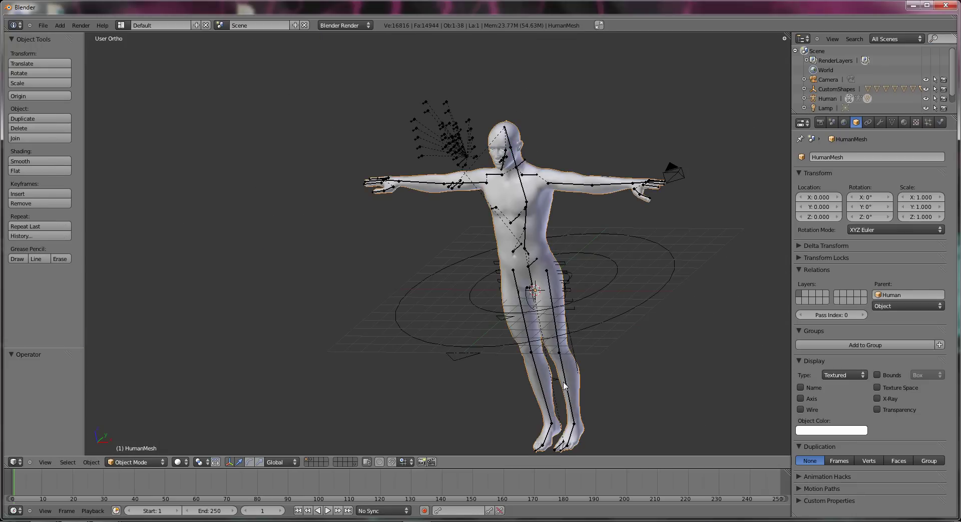
key(r)
right_click(571, 380)
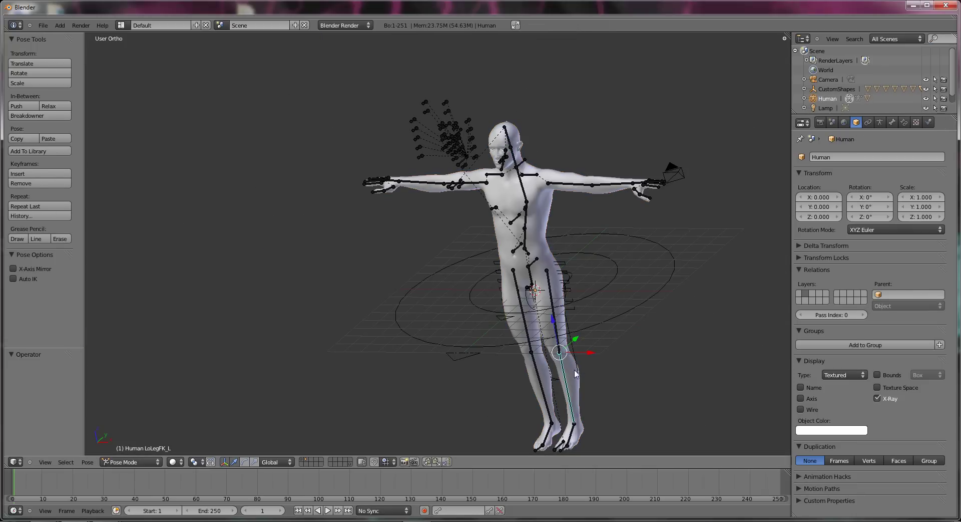
right_click(558, 313)
key(r)
right_click(560, 325)
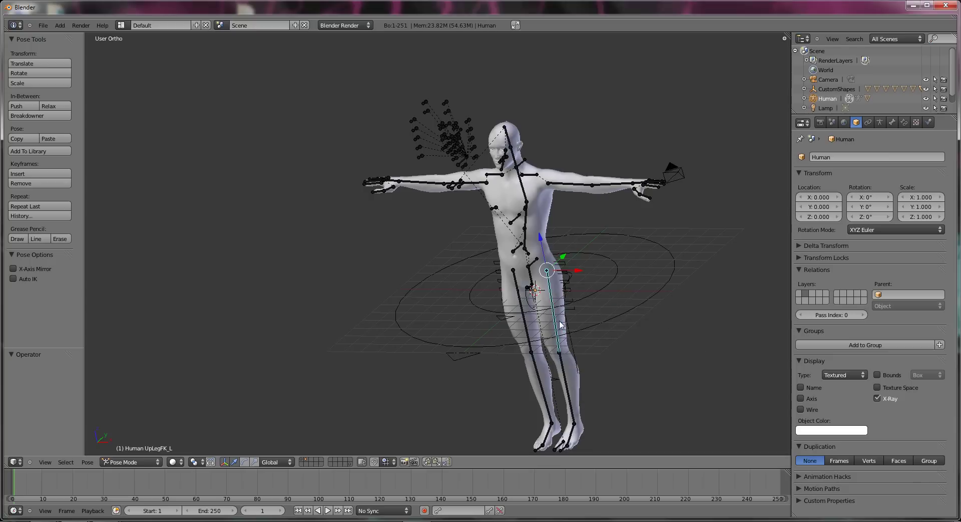
right_click(520, 297)
right_click(528, 246)
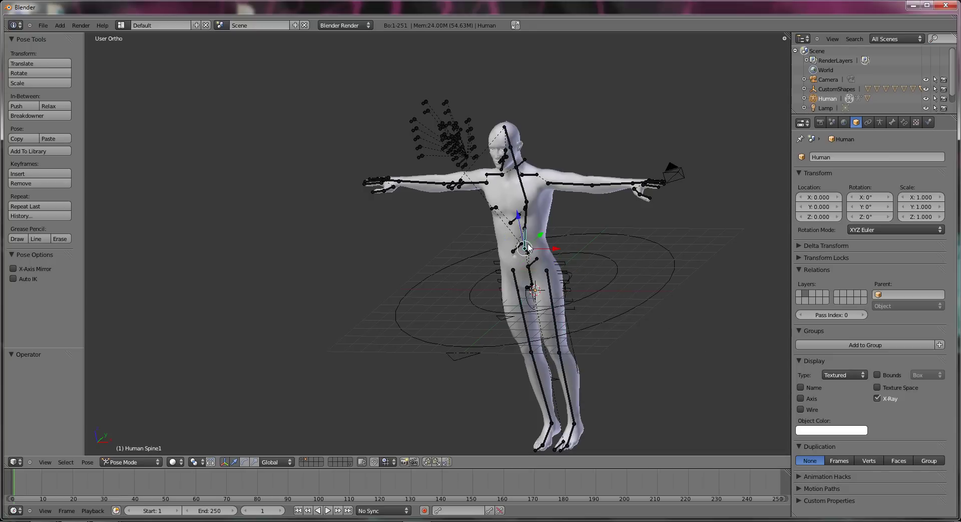
key(r)
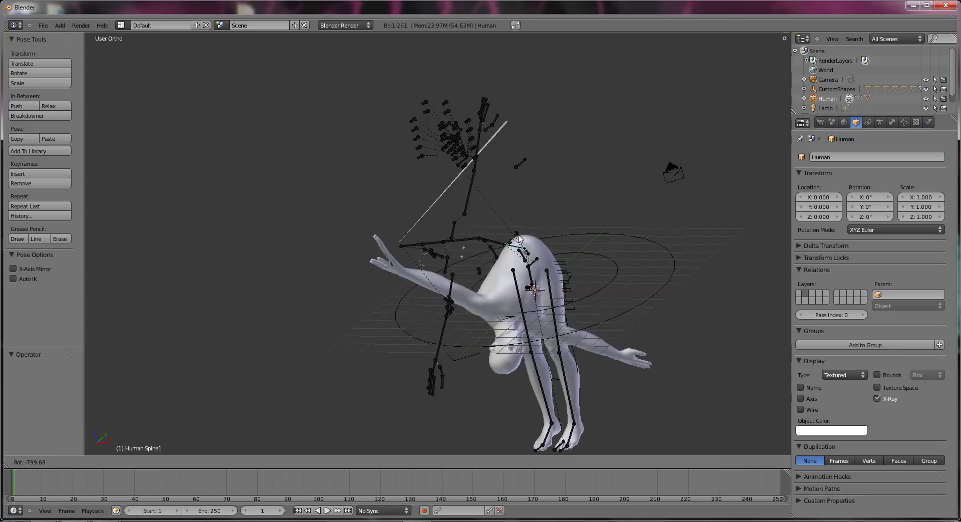
right_click(541, 231)
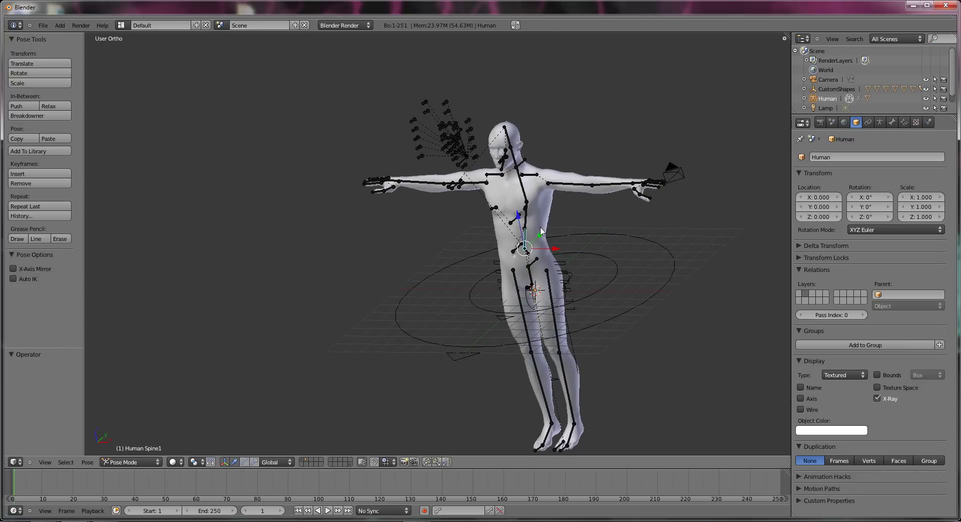
middle_drag(576, 233, 502, 350)
scroll(671, 331, up, 3)
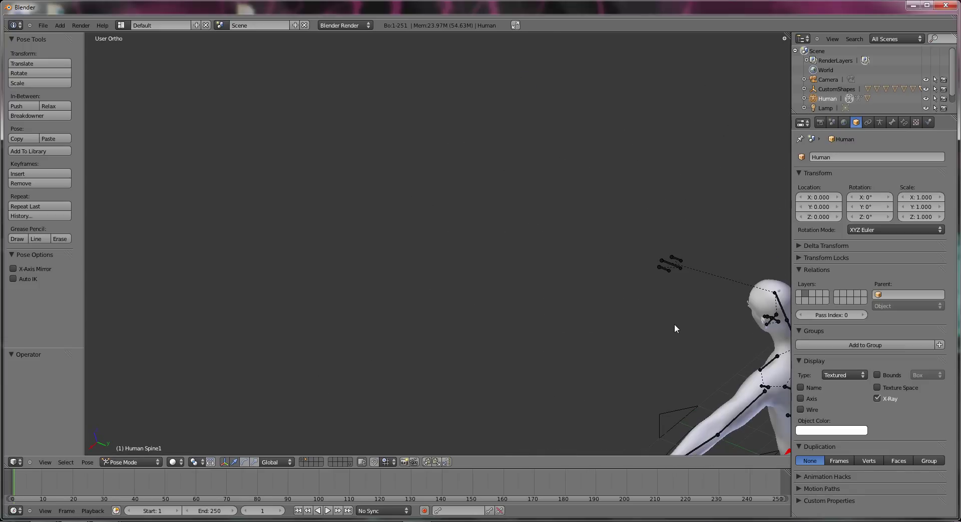
shift+middle_drag(675, 324, 504, 284)
right_click(521, 235)
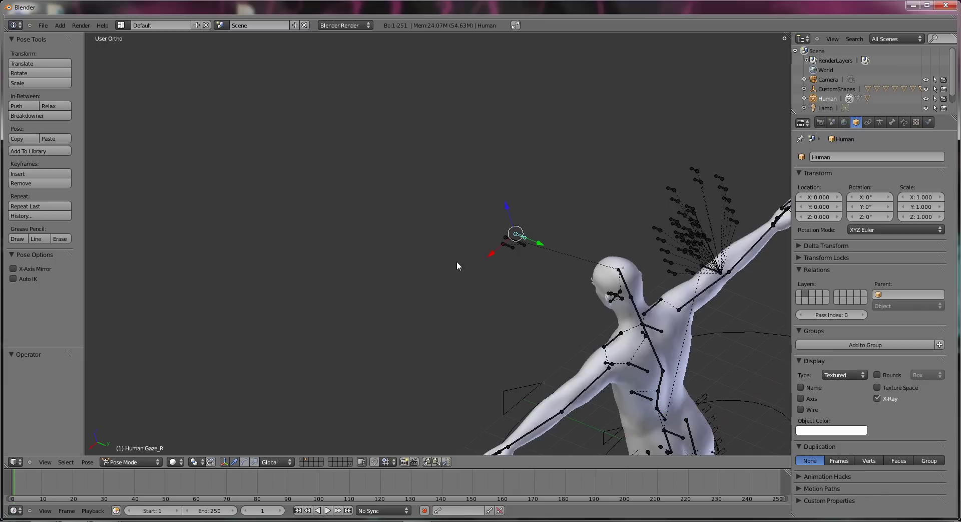
middle_drag(416, 295, 593, 323)
key(g)
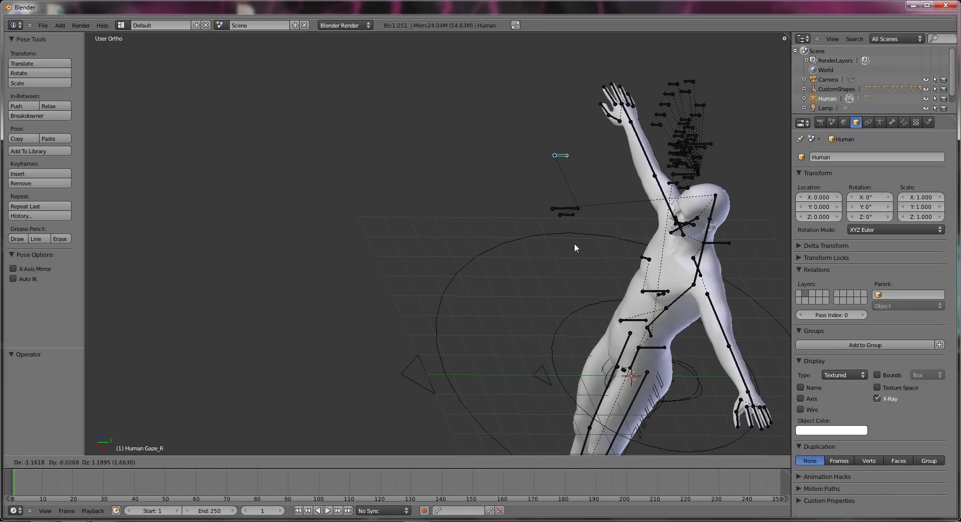
right_click(572, 261)
right_click(572, 211)
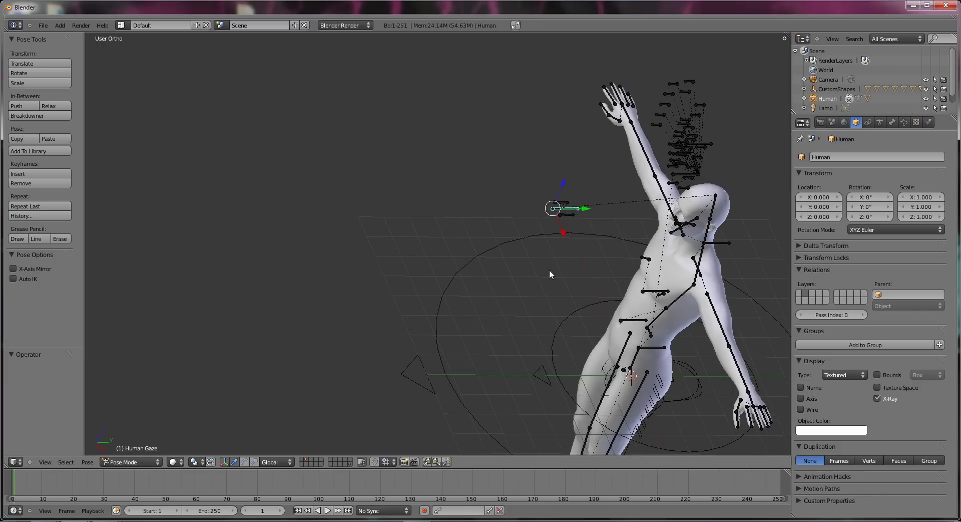
key(g)
key(x)
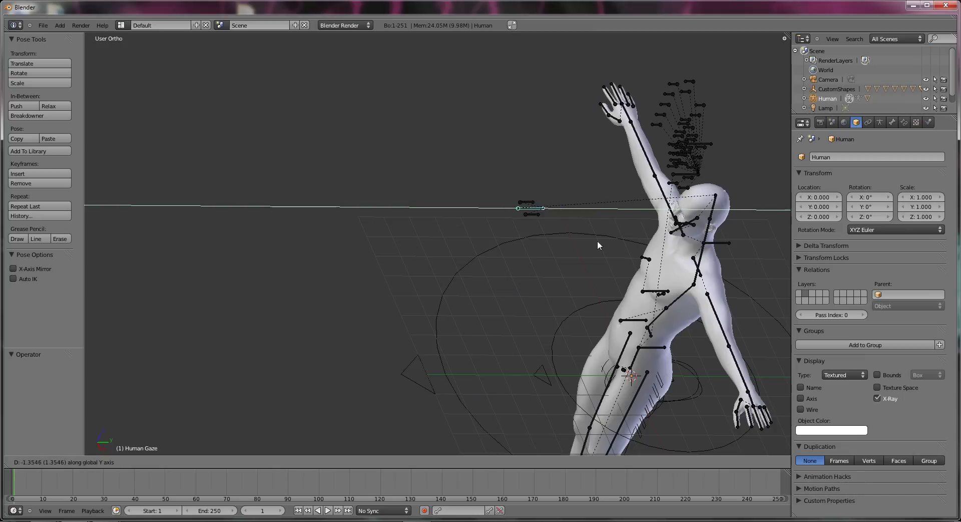
key(x)
key(x)
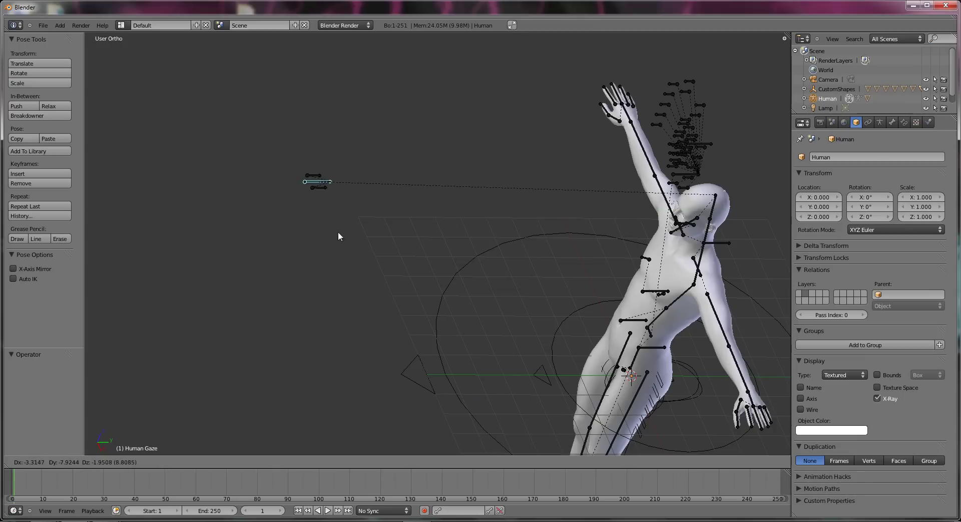
key(x)
right_click(342, 241)
middle_drag(341, 241, 451, 301)
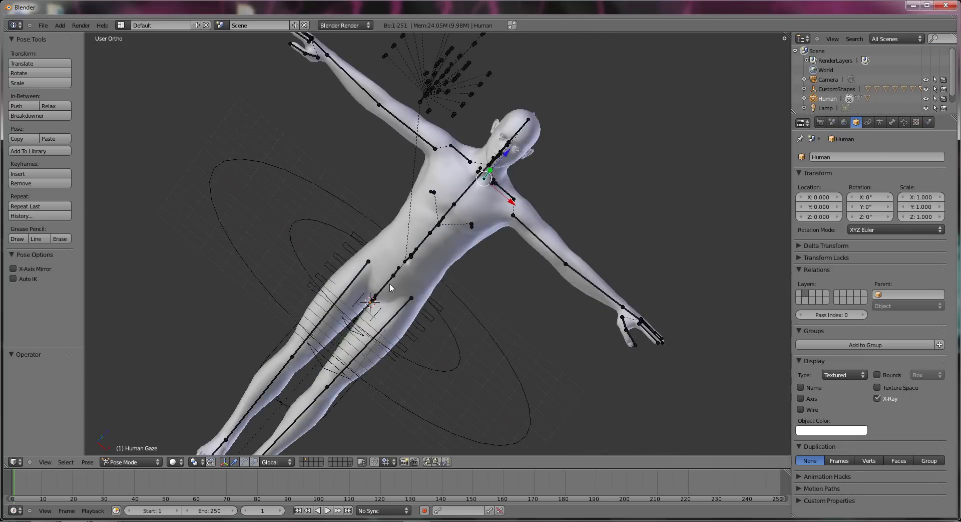
scroll(451, 300, down, 3)
scroll(567, 333, up, 5)
middle_drag(567, 332, 630, 302)
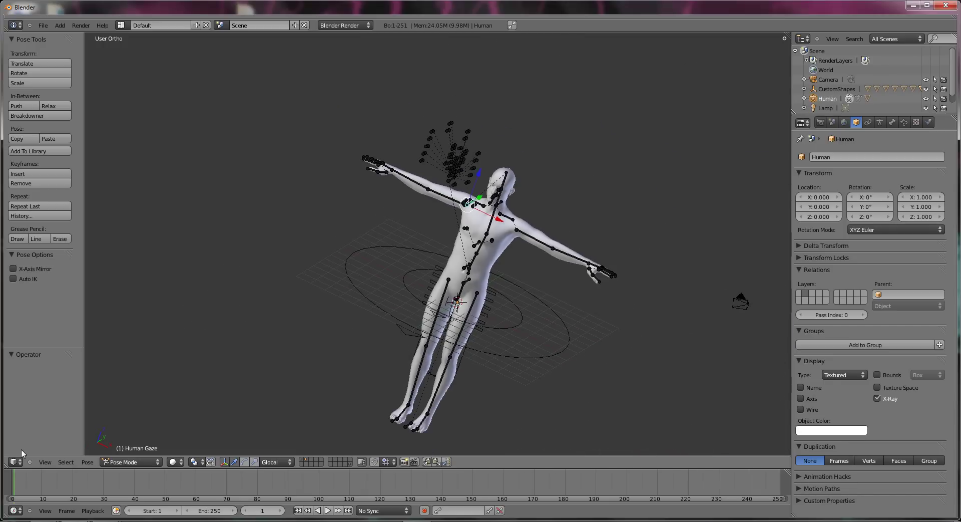
click(46, 462)
click(77, 400)
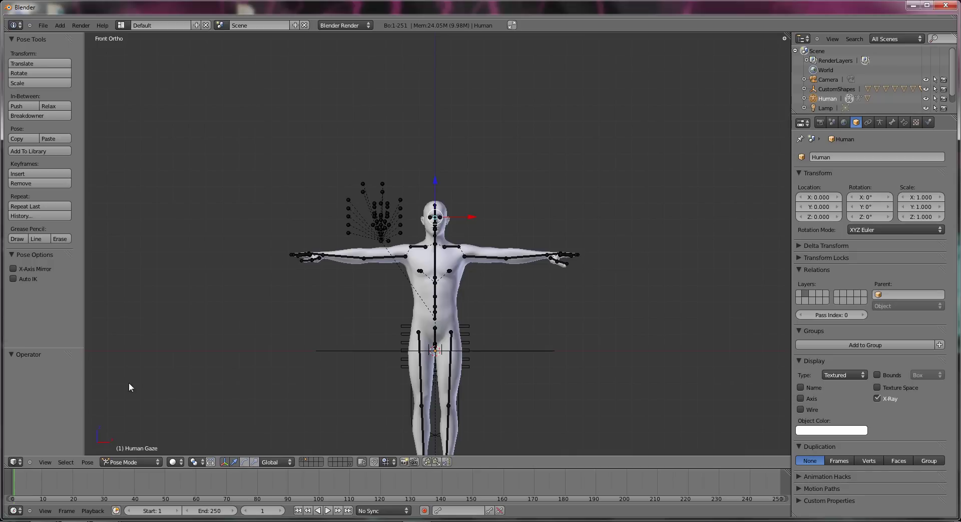
scroll(317, 347, down, 2)
scroll(317, 347, up, 7)
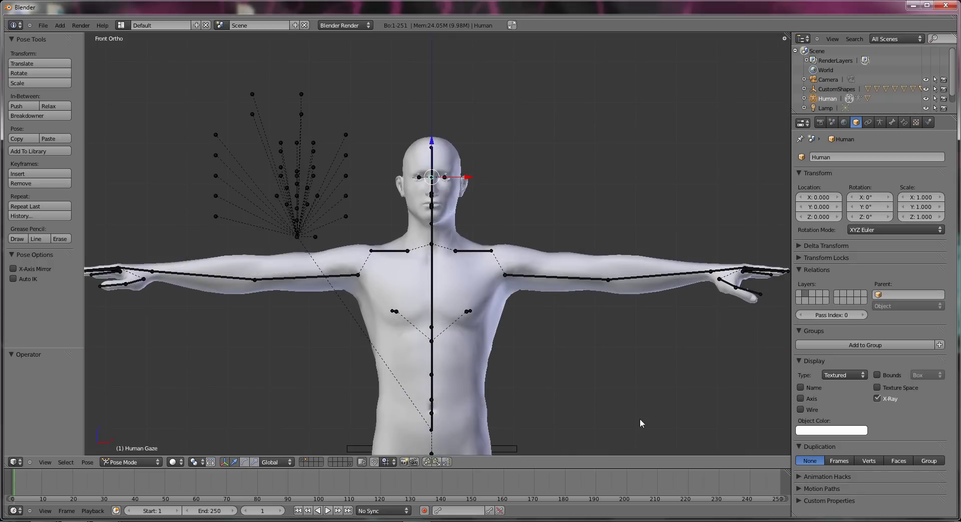
shift+middle_drag(640, 419, 598, 357)
ctrl+scroll(621, 266, down, 2)
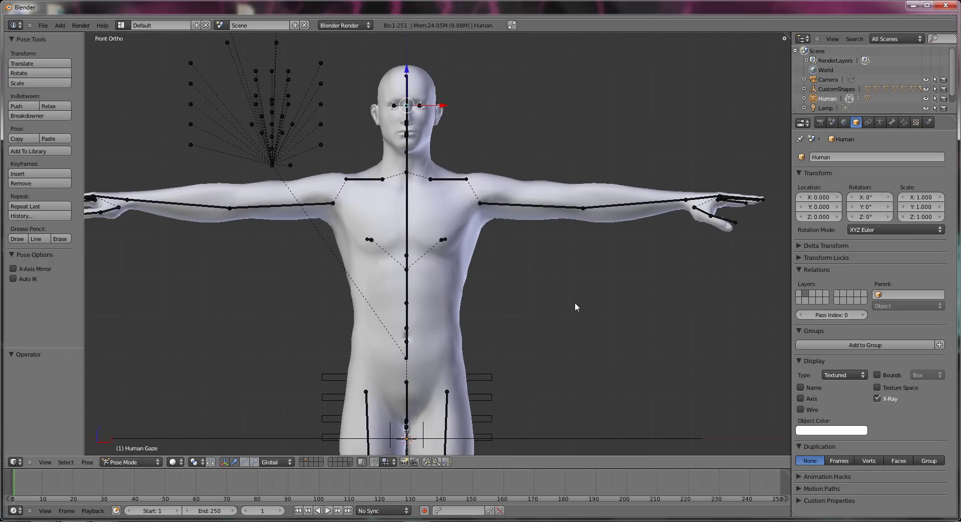
scroll(571, 286, up, 2)
scroll(511, 283, down, 2)
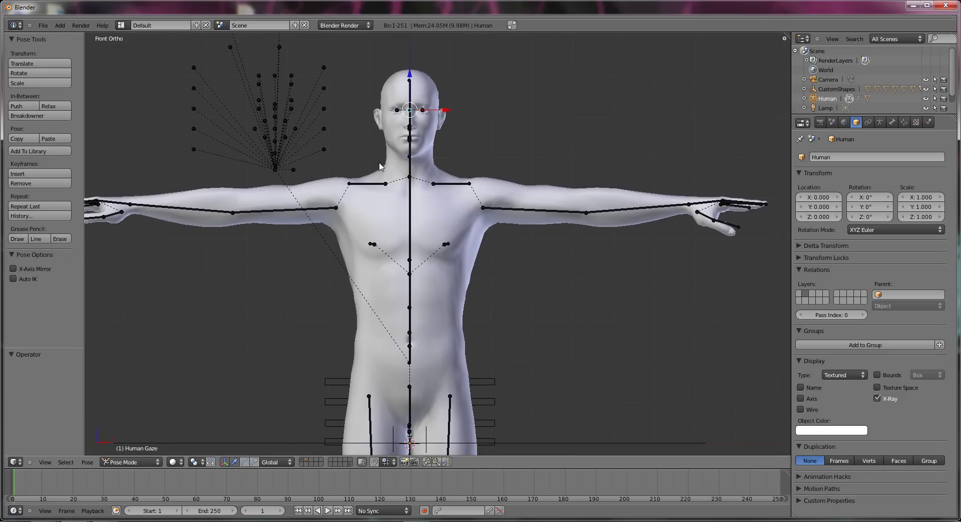
shift+middle_drag(559, 380, 546, 257)
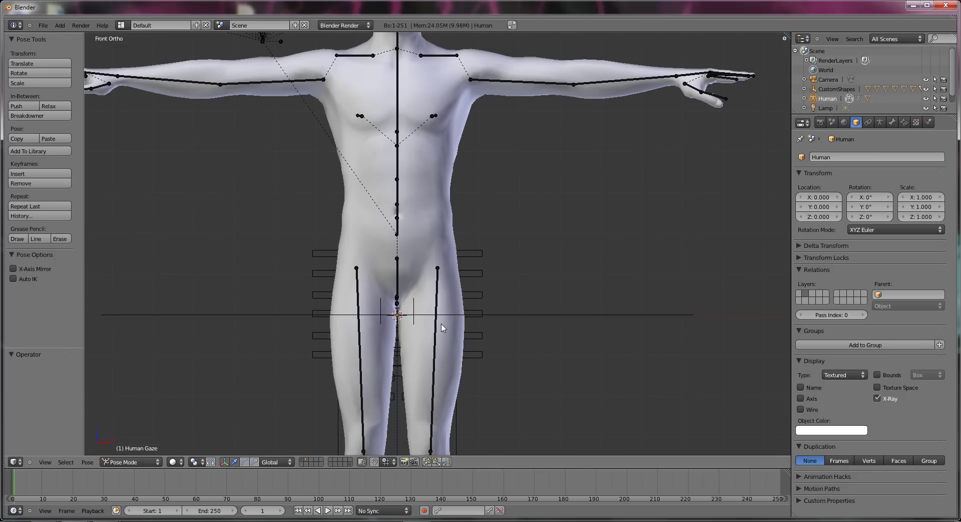
shift+middle_drag(553, 329, 586, 180)
shift+scroll(583, 206, down, 5)
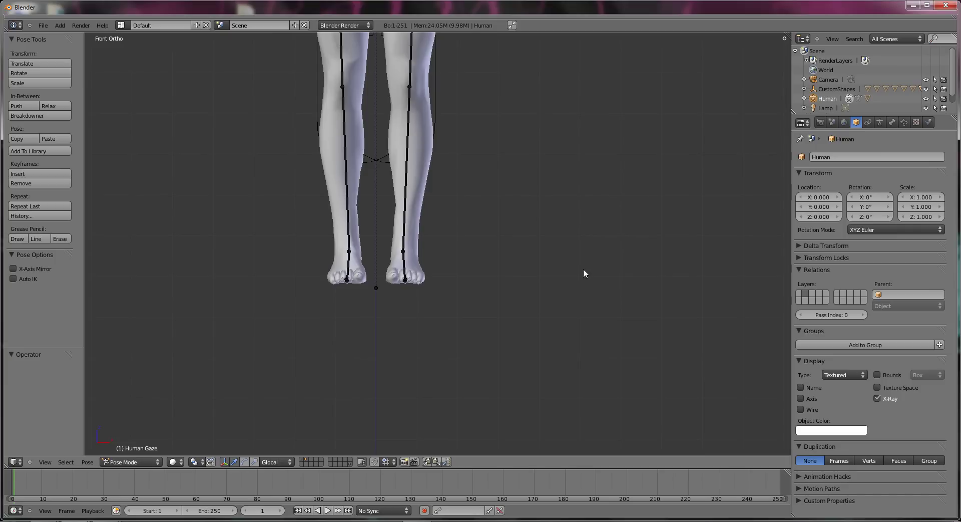
middle_drag(584, 270, 521, 326)
right_click(601, 226)
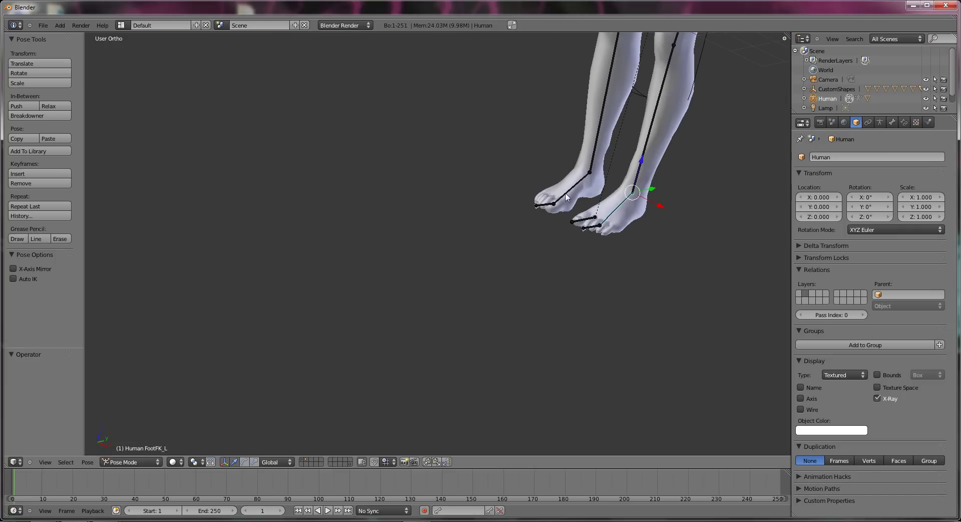
right_click(536, 210)
scroll(505, 217, up, 4)
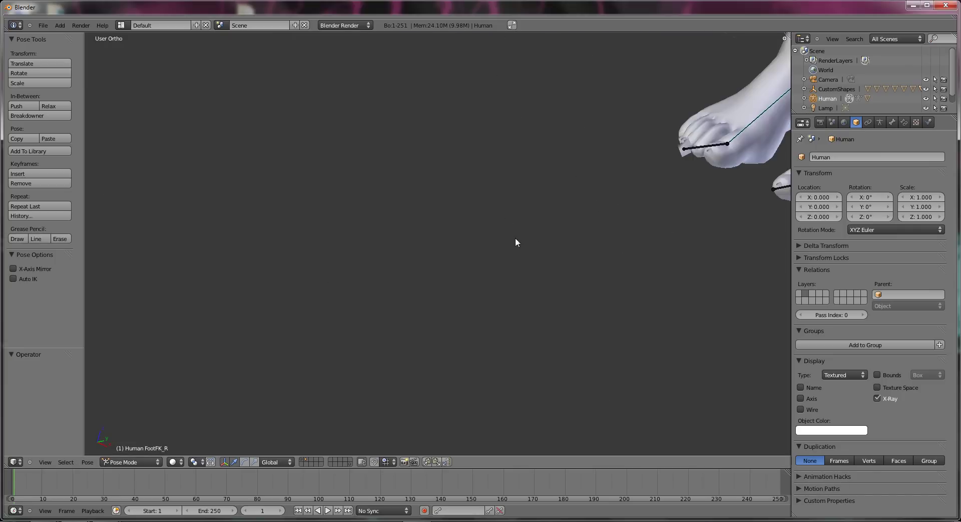
scroll(605, 244, down, 4)
right_click(602, 343)
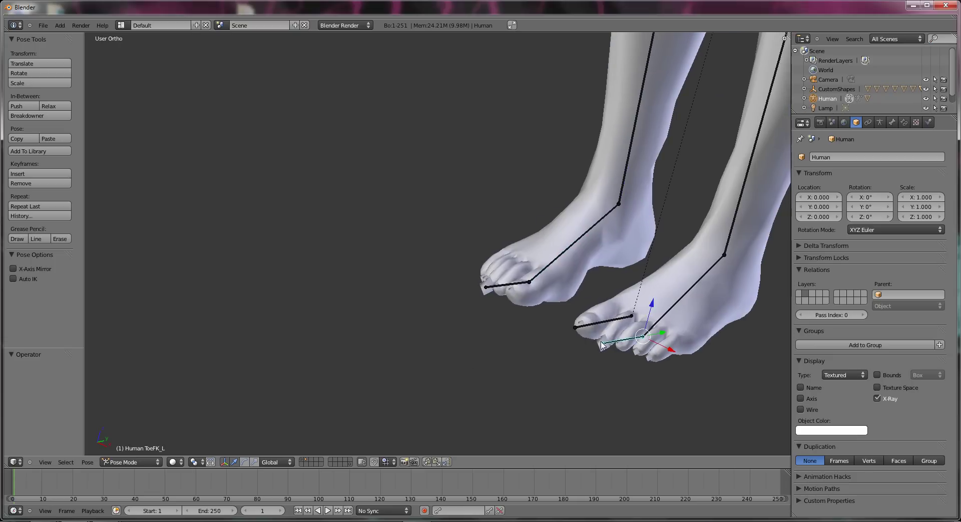
key(g)
right_click(590, 353)
right_click(590, 352)
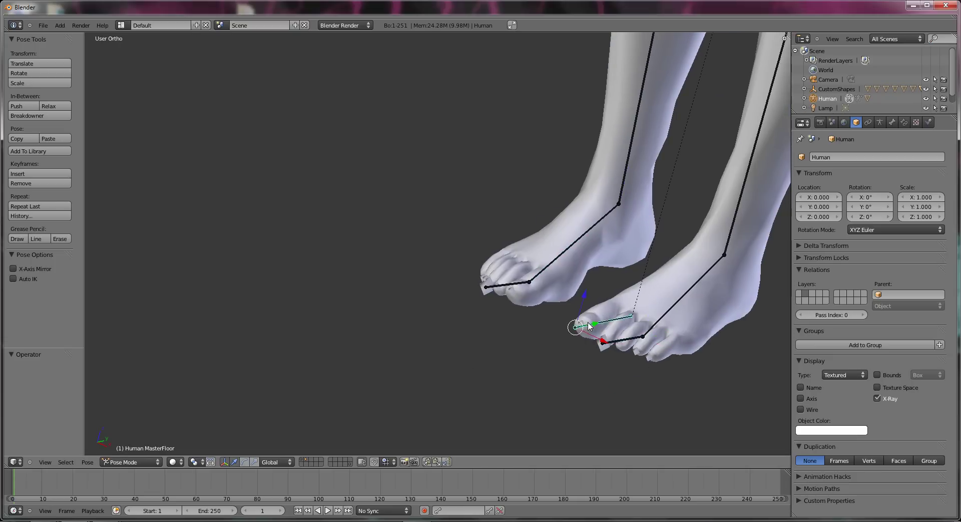
key(g)
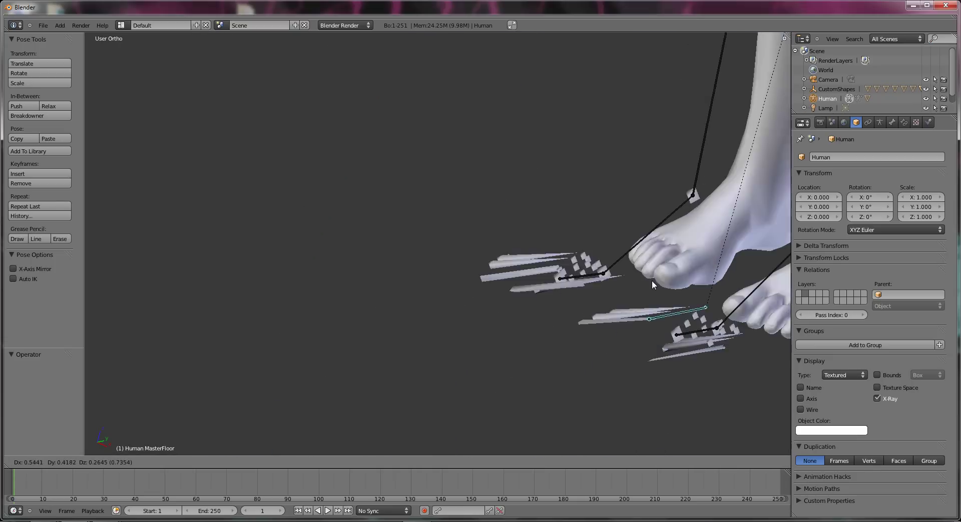
right_click(536, 152)
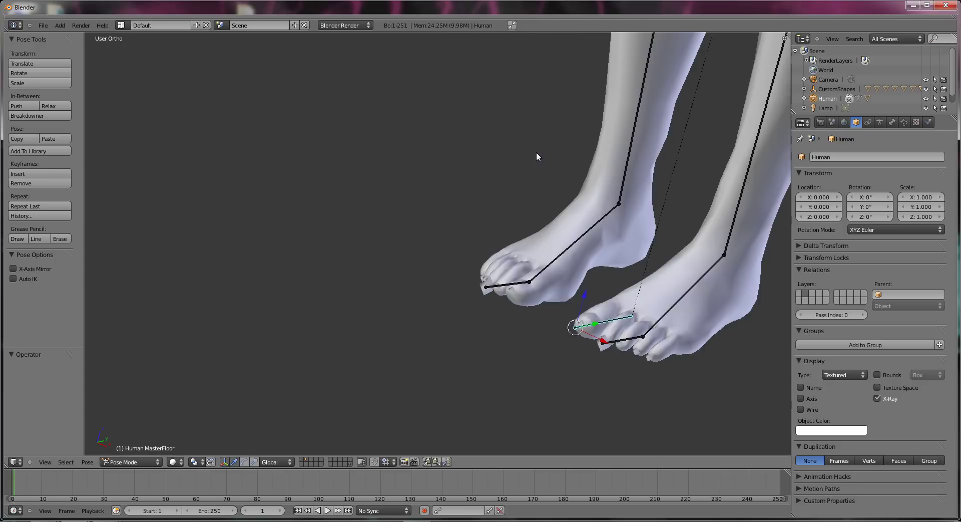
scroll(534, 207, down, 2)
middle_drag(534, 206, 208, 81)
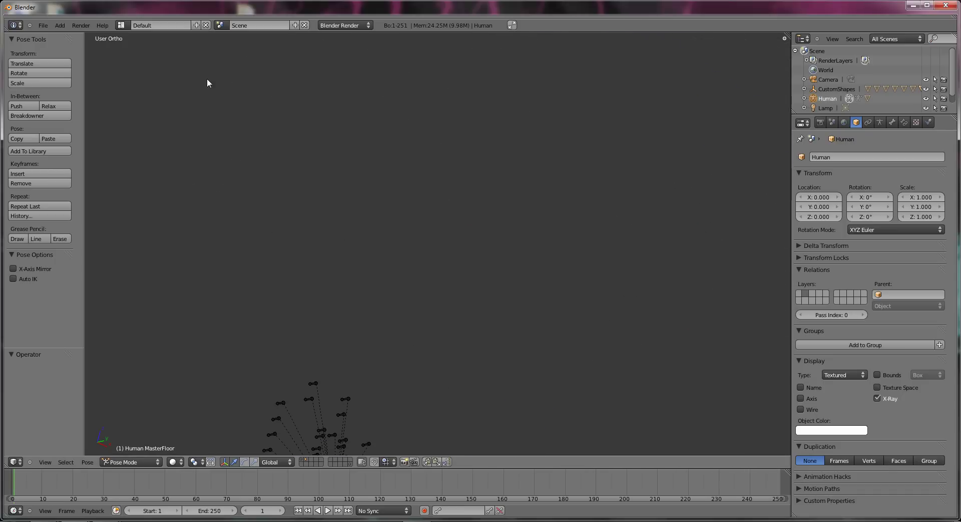
middle_drag(351, 140, 472, 249)
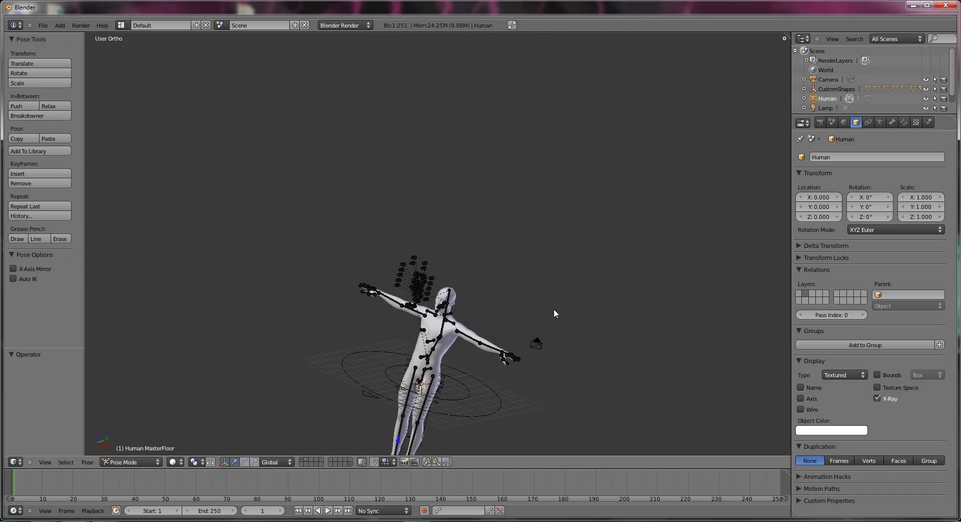
middle_drag(554, 314, 565, 283)
scroll(603, 220, up, 3)
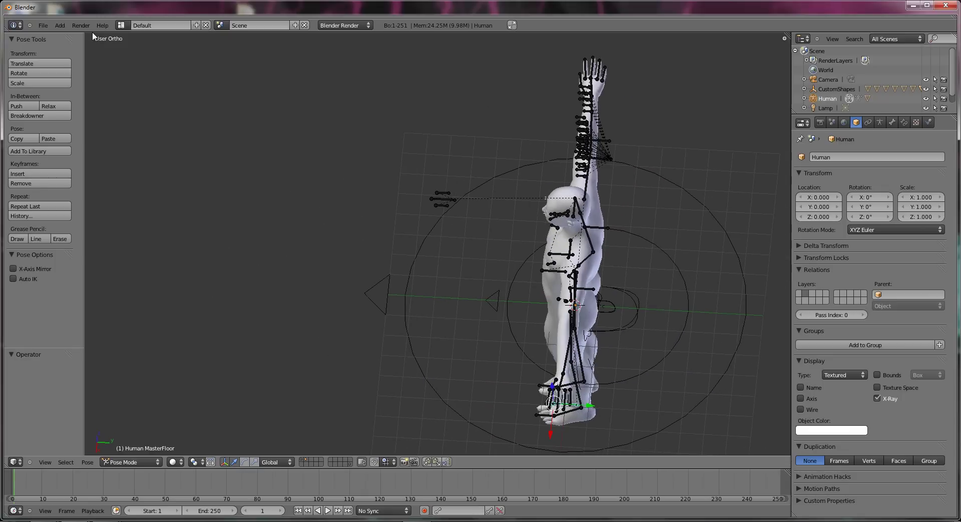
Import testmanhappyitworks-24.mhx through File > Import > MakeHuman (.mhx)
click(43, 25)
mouse_move(63, 180)
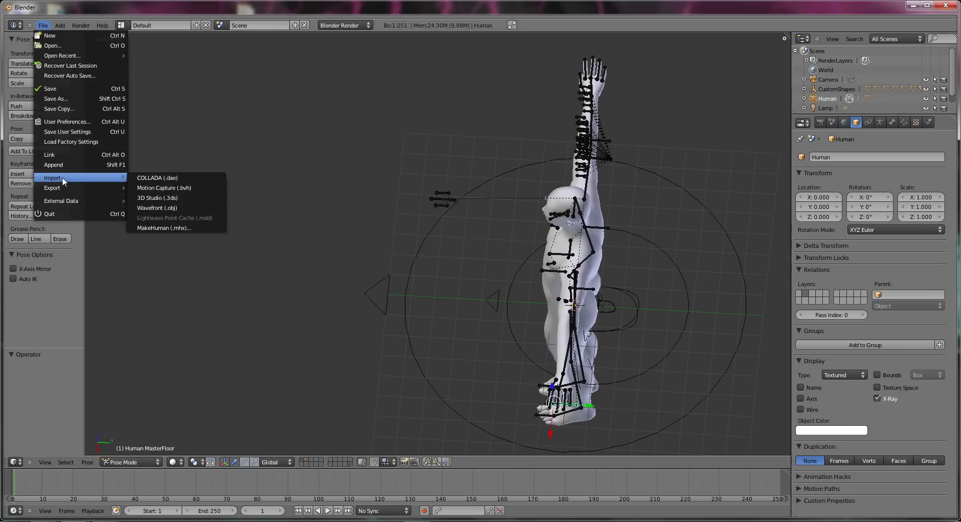
click(163, 227)
click(167, 108)
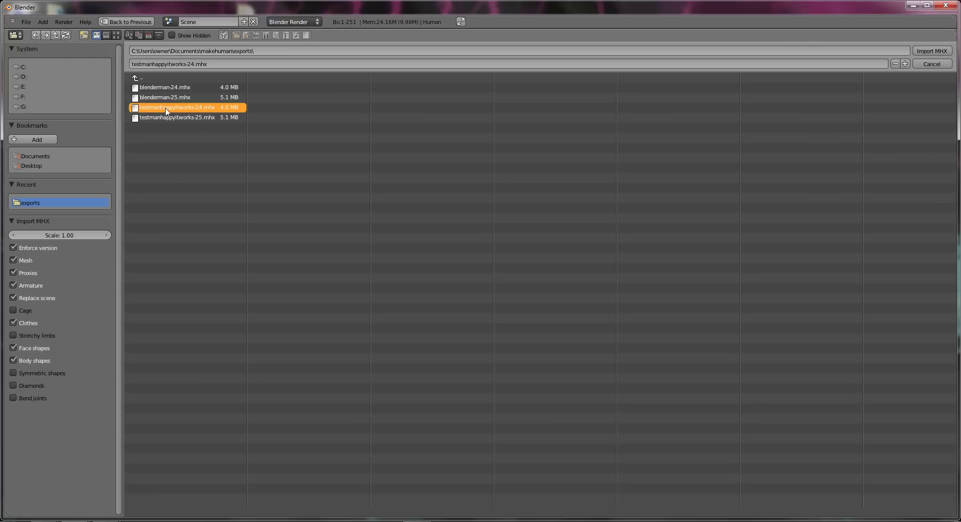
click(934, 51)
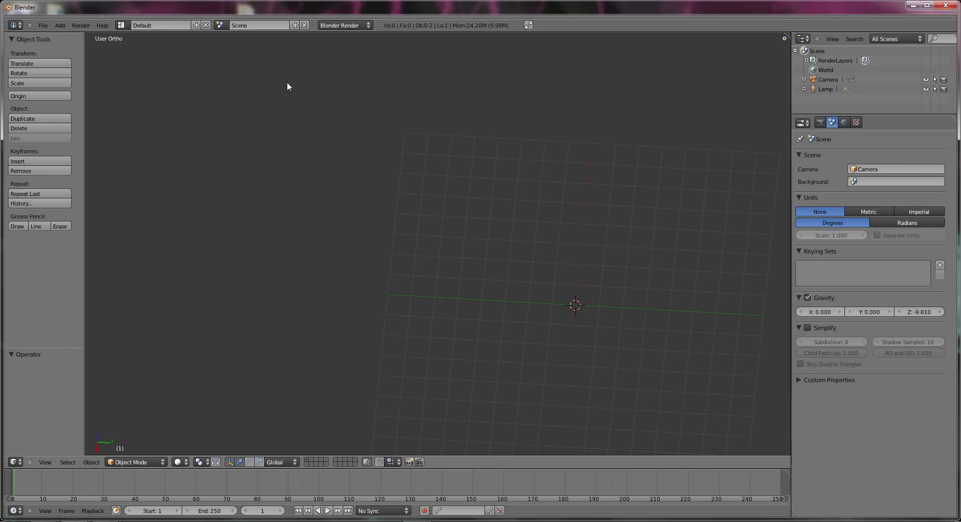
Repeat the MakeHuman MHX import of testmanhappyitworks-24.mhx
click(43, 25)
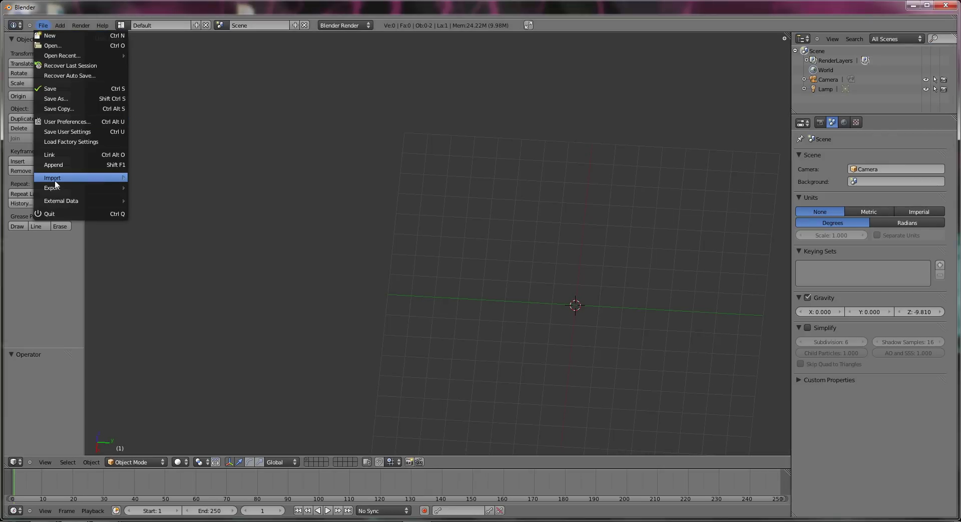
mouse_move(72, 178)
click(163, 228)
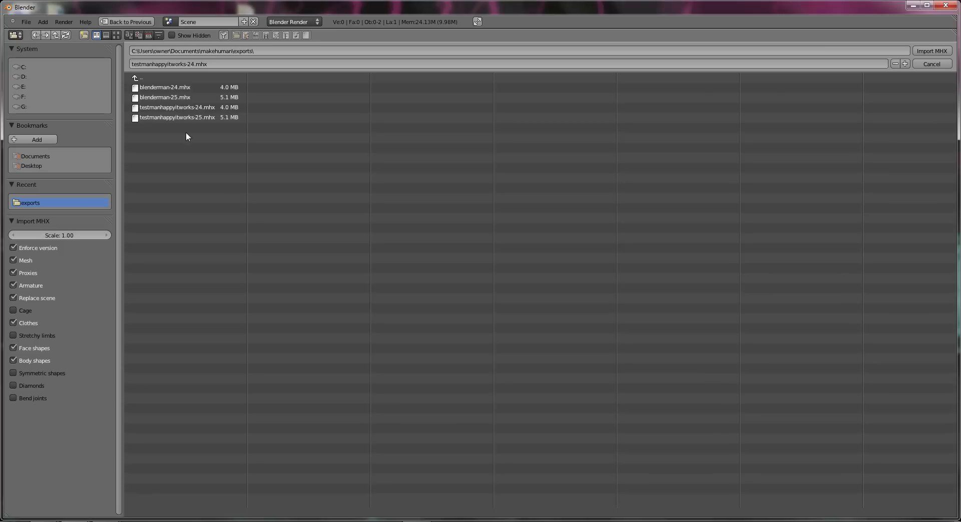
click(923, 52)
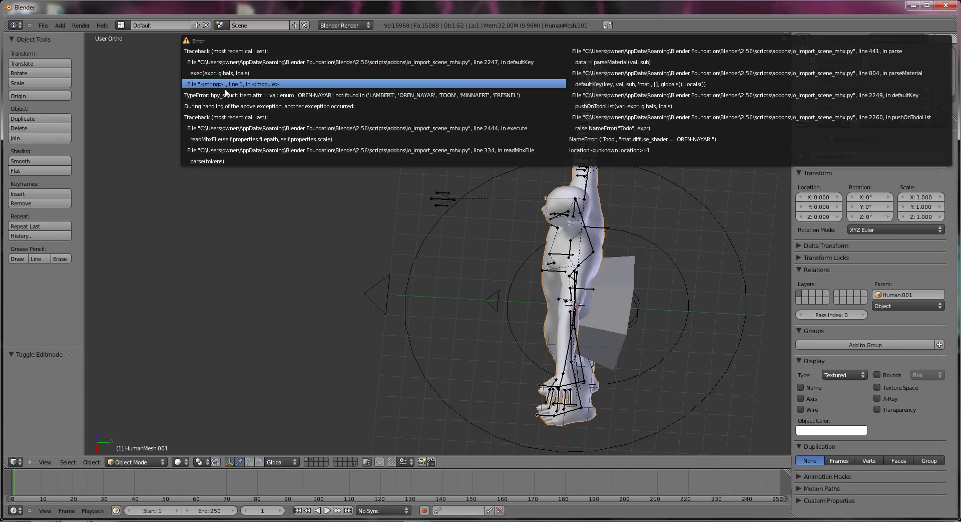
Select the Human.001 armature and switch it into Pose Mode
middle_drag(357, 240, 619, 318)
right_click(605, 321)
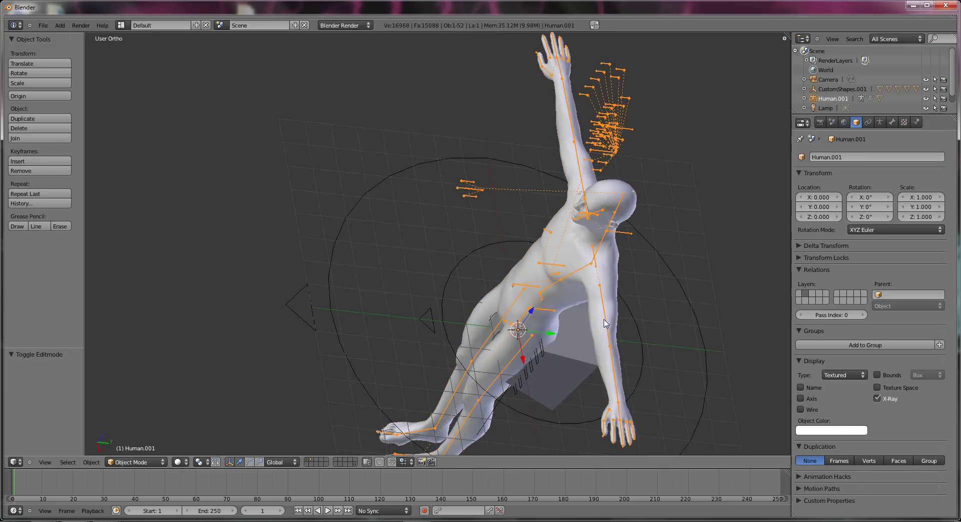
click(161, 461)
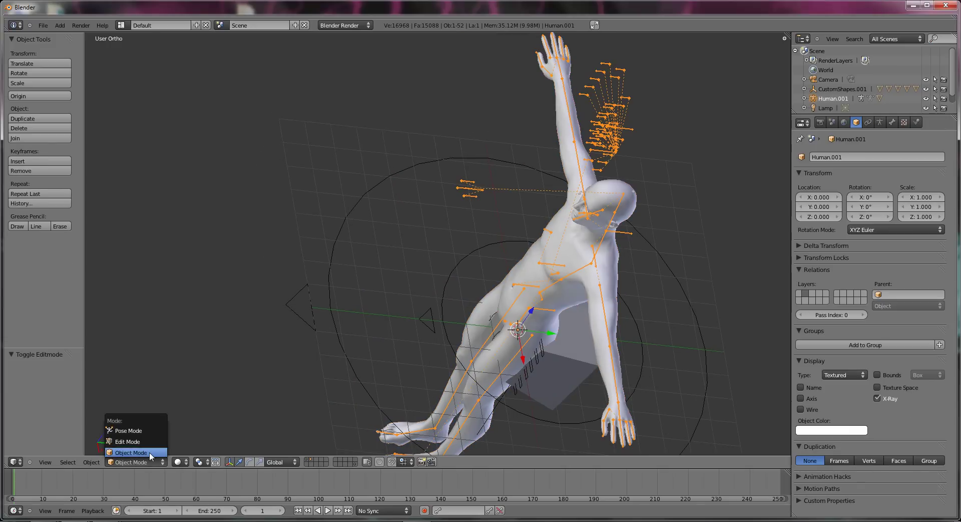
click(128, 427)
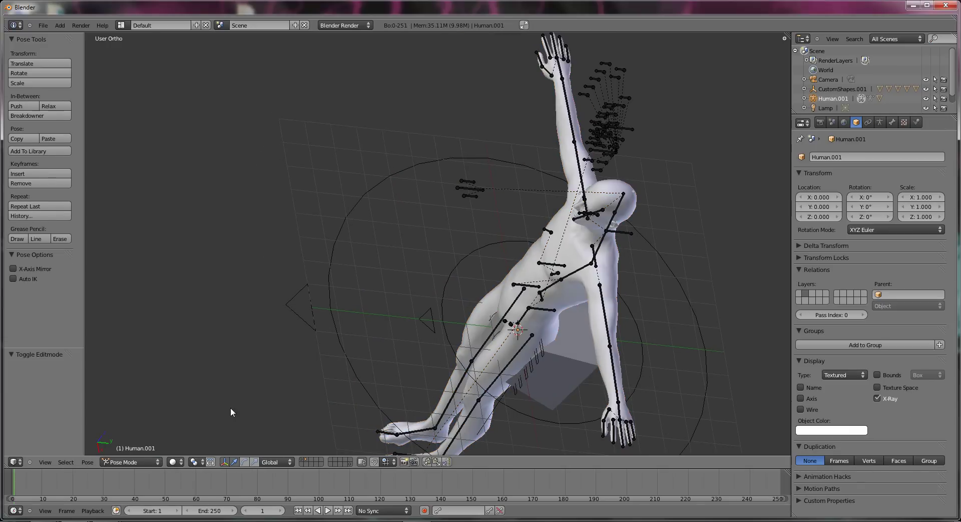
Test-grab the Spine3 and Root bones, cancelling each move
right_click(602, 321)
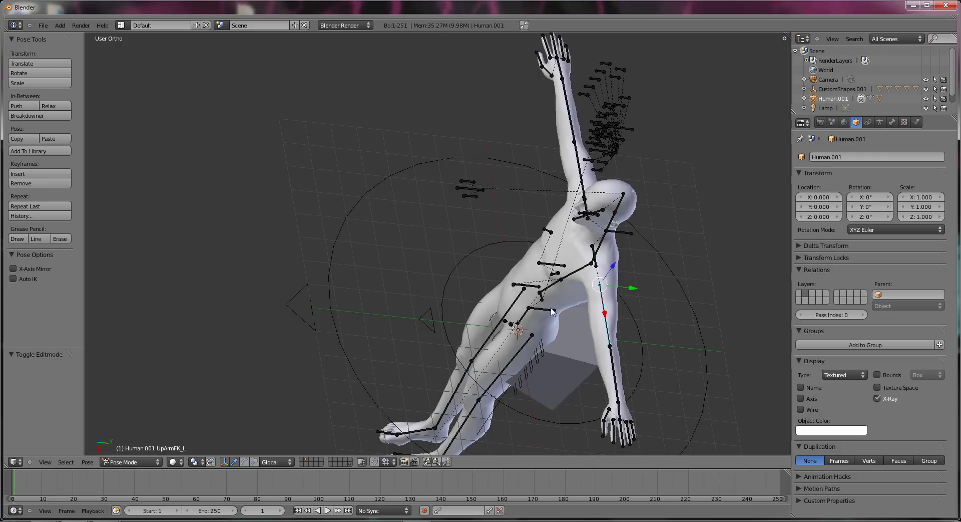
right_click(561, 260)
key(g)
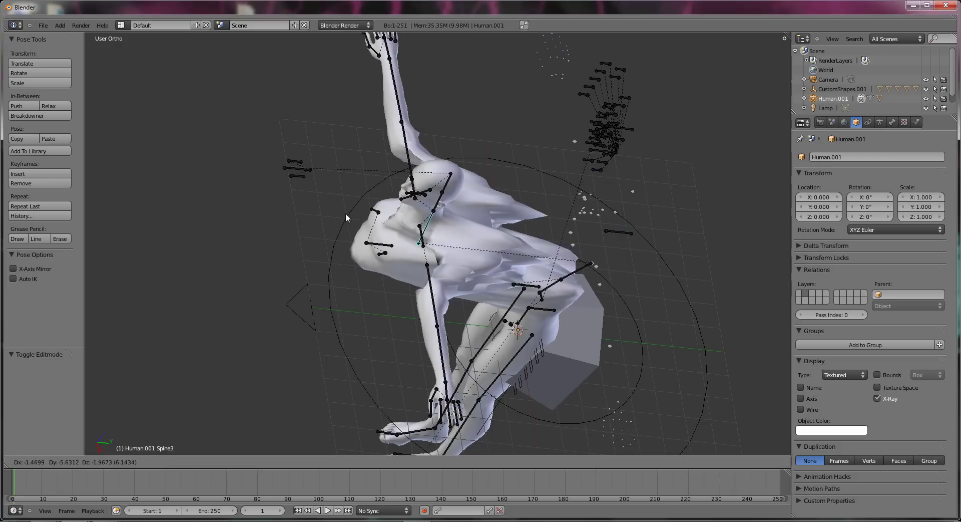
right_click(291, 185)
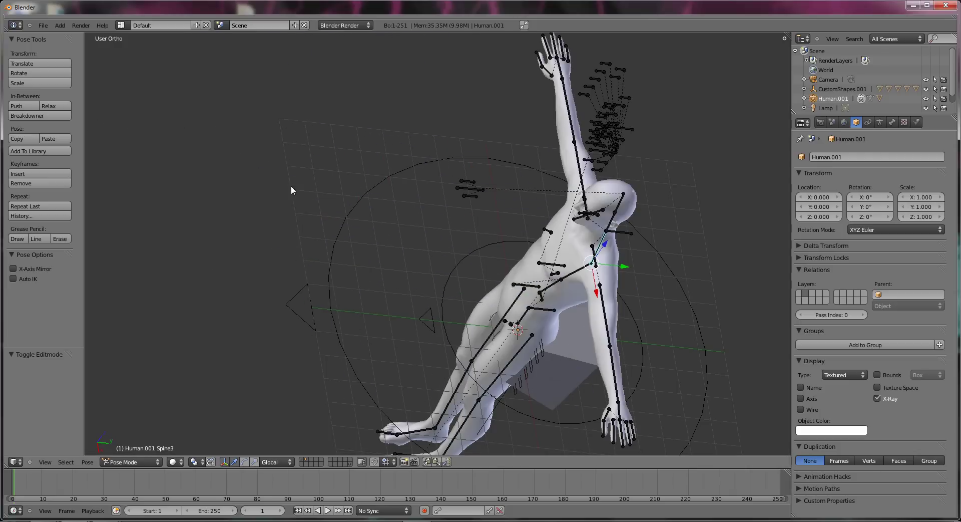
mouse_move(295, 209)
middle_down()
mouse_move(371, 231)
mouse_move(295, 224)
middle_up()
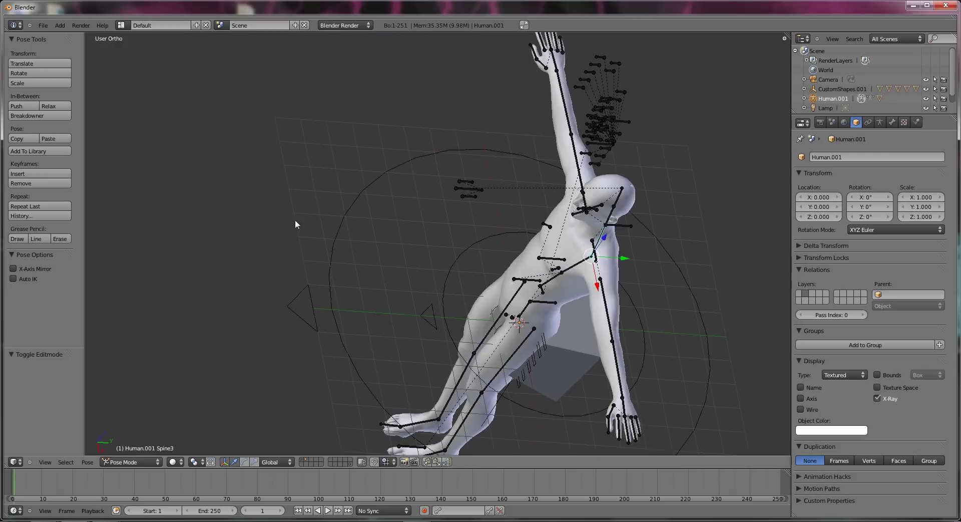
right_click(537, 300)
key(g)
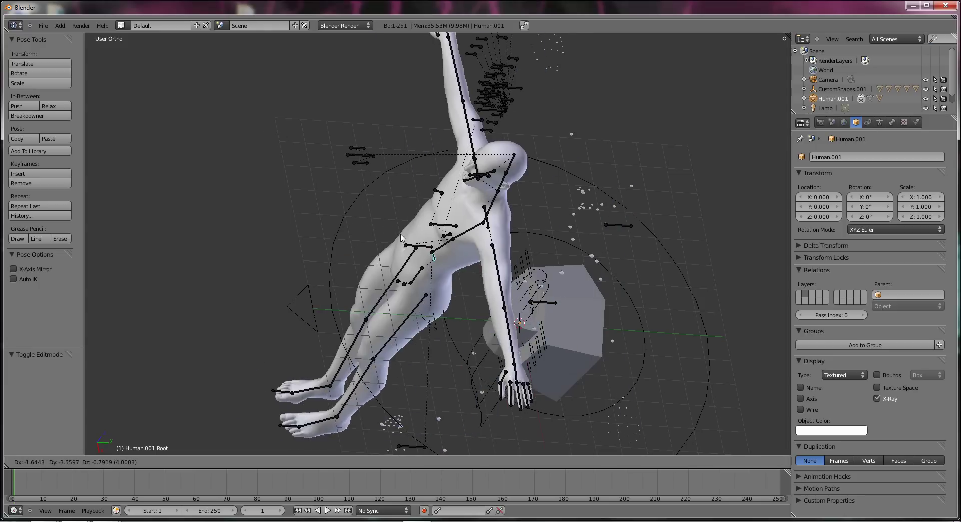
right_click(359, 245)
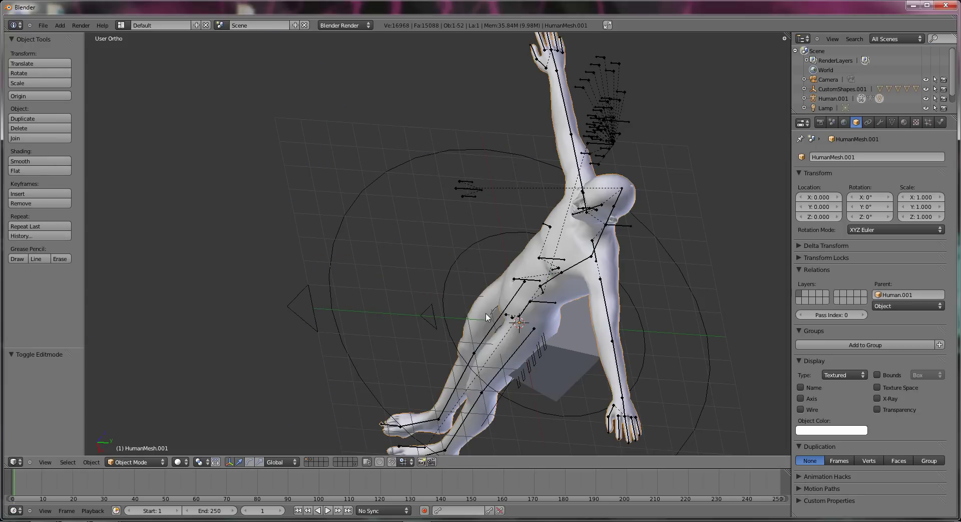
Test-grab the right thigh UpLegFK_R and toe ToeFK_R bones, cancelling each
right_click(490, 328)
key(g)
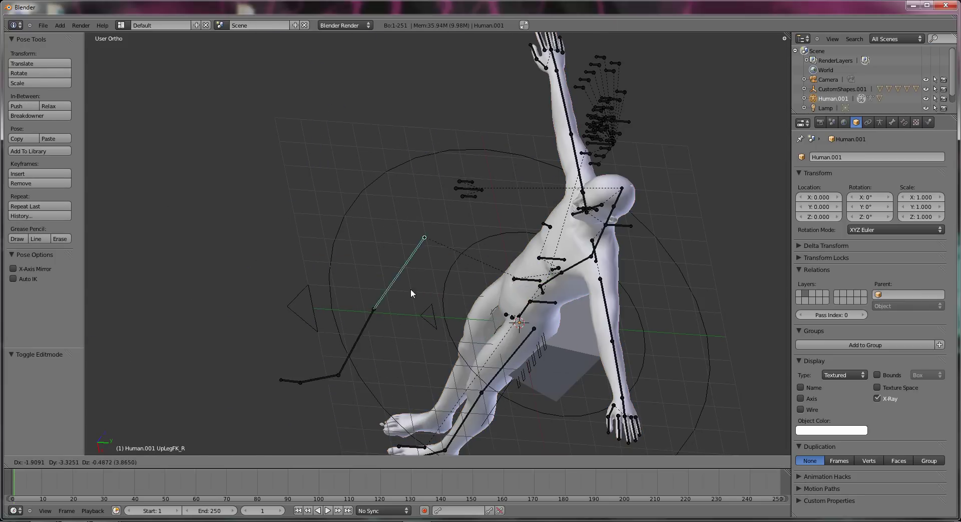
right_click(459, 332)
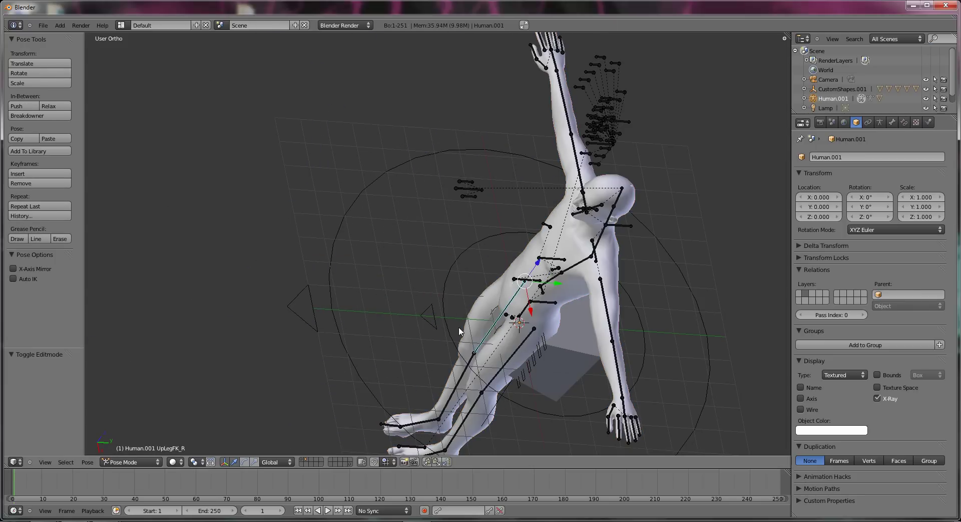
right_click(390, 425)
key(g)
right_click(376, 375)
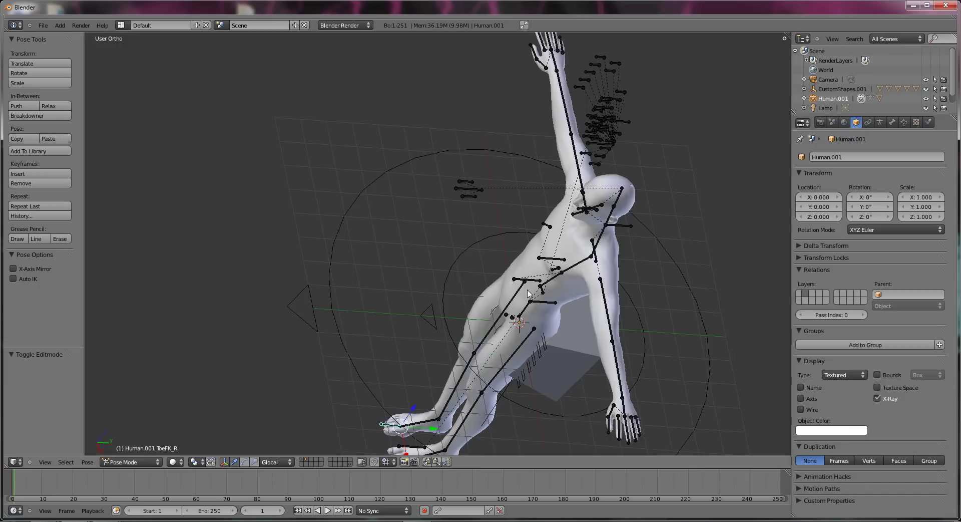
key(g)
right_click(500, 263)
Test-grab the PFace and Finger-1-1_R bones, cancelling after the arm mesh stretches
right_click(581, 144)
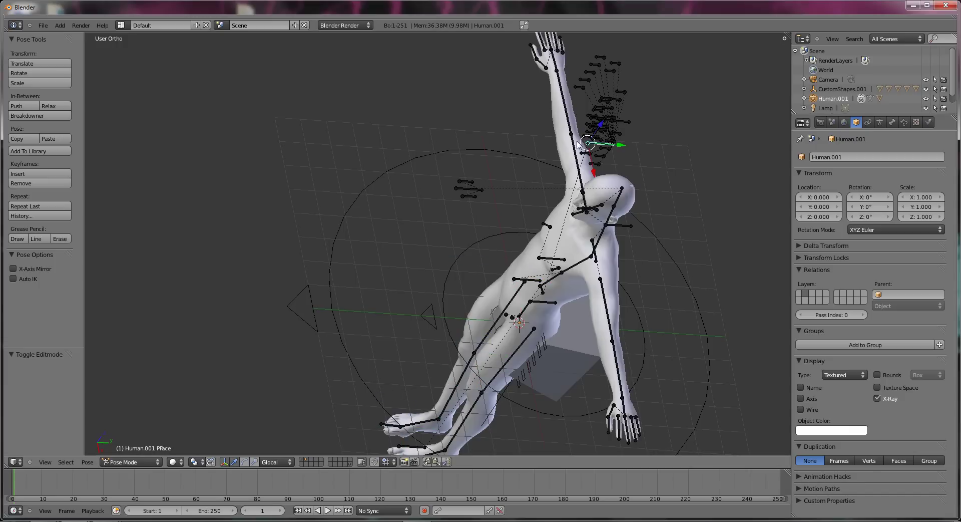
key(g)
right_click(501, 138)
right_click(548, 60)
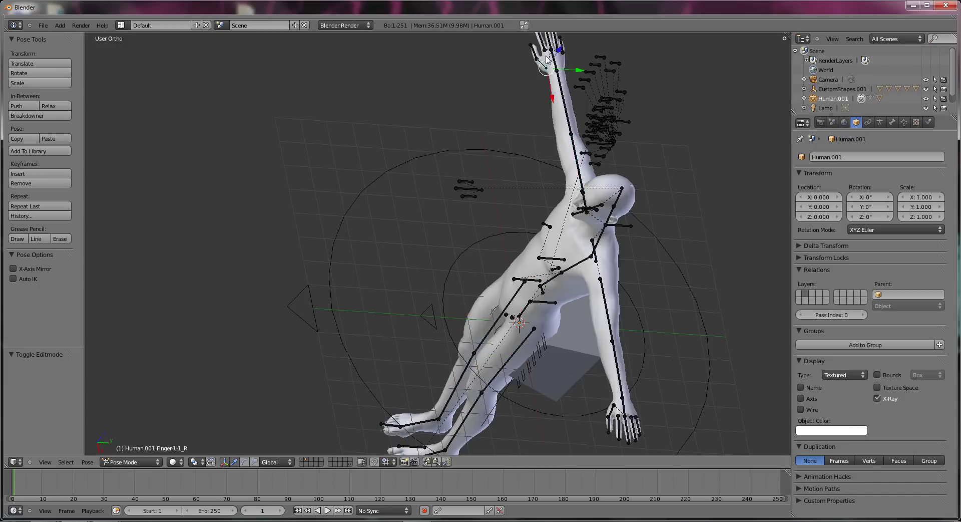
key(g)
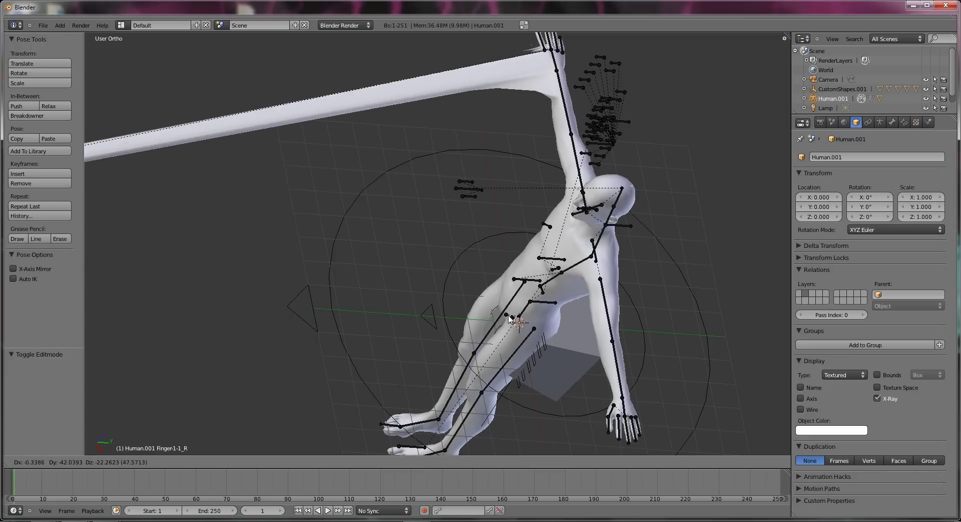
key(Escape)
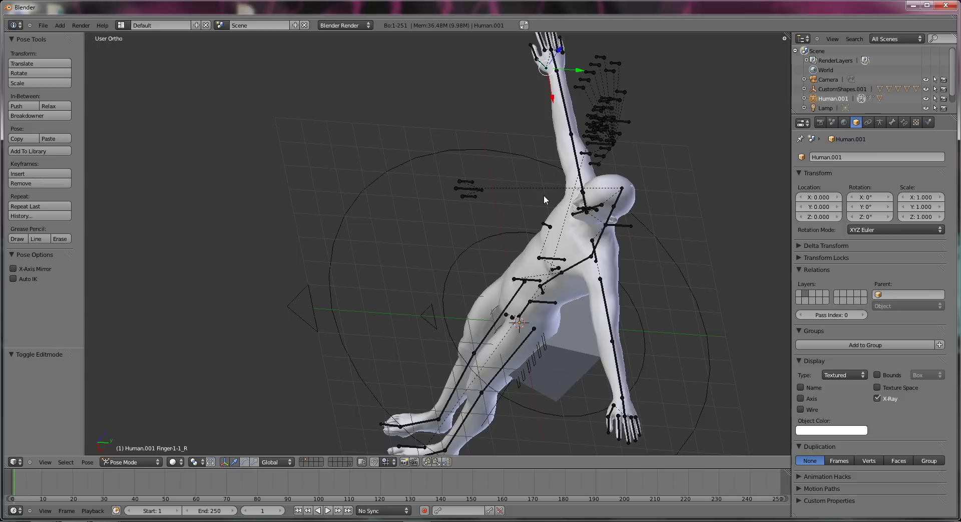
scroll(544, 199, down, 6)
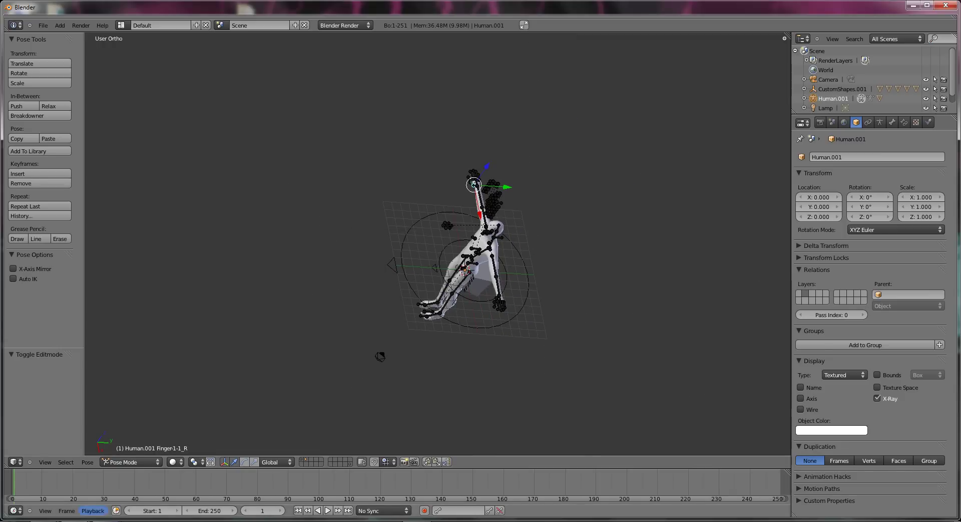
click(75, 481)
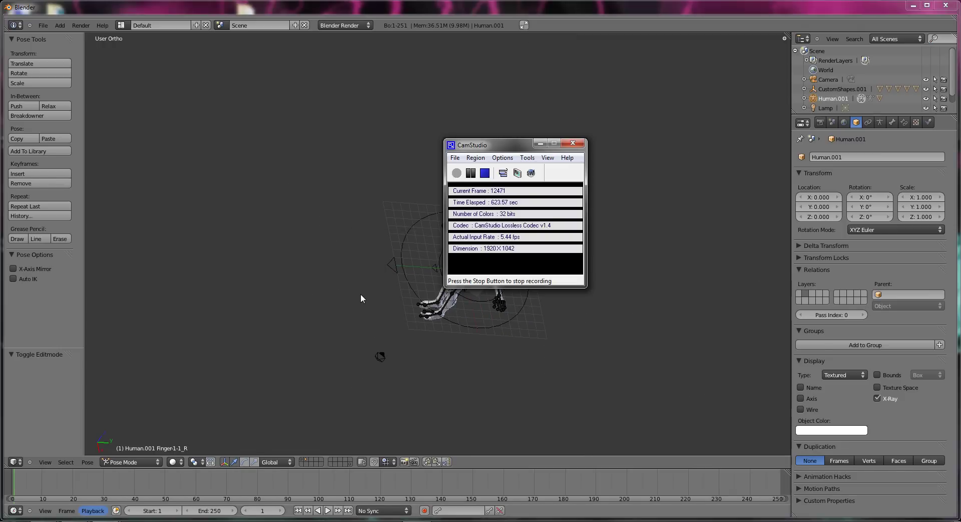
drag(487, 145, 584, 145)
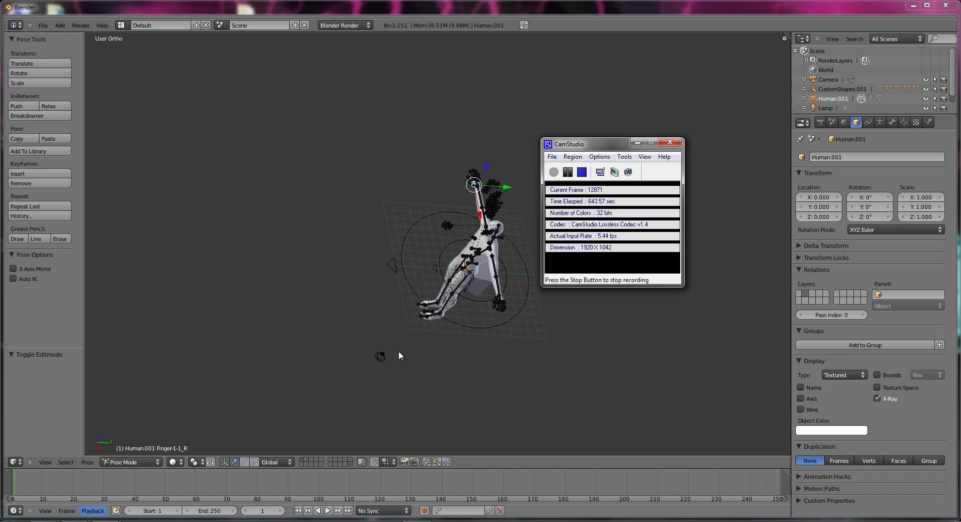
middle_drag(393, 350, 525, 357)
scroll(462, 283, up, 5)
middle_drag(494, 311, 602, 316)
middle_drag(707, 331, 616, 315)
scroll(616, 314, down, 4)
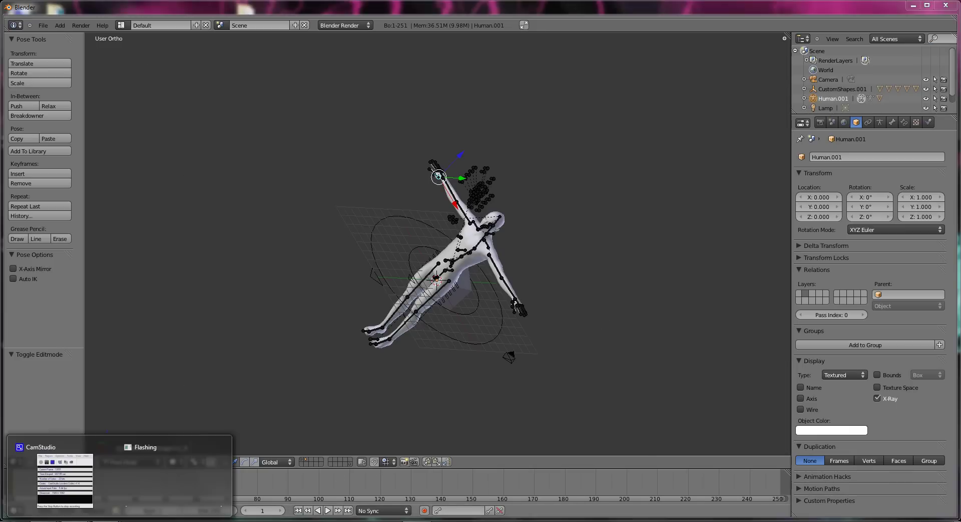
click(72, 471)
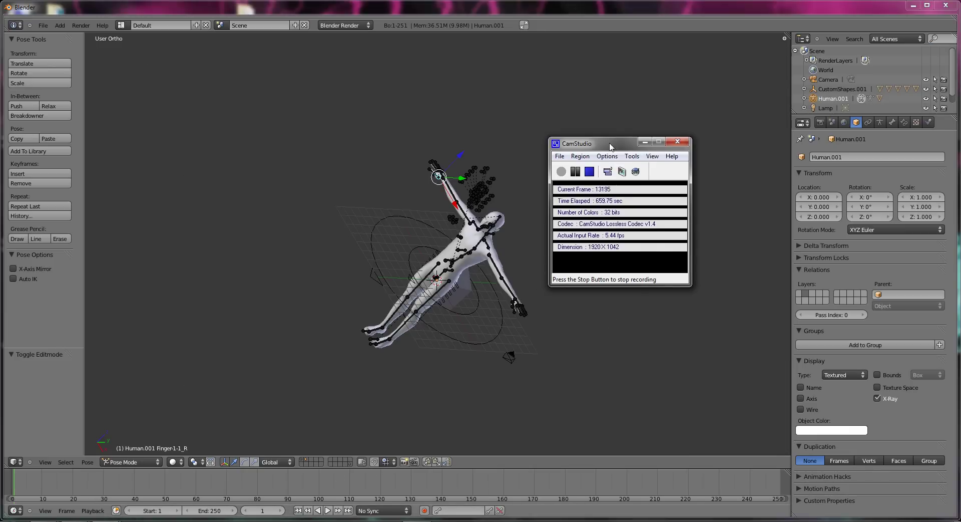
drag(591, 144, 702, 140)
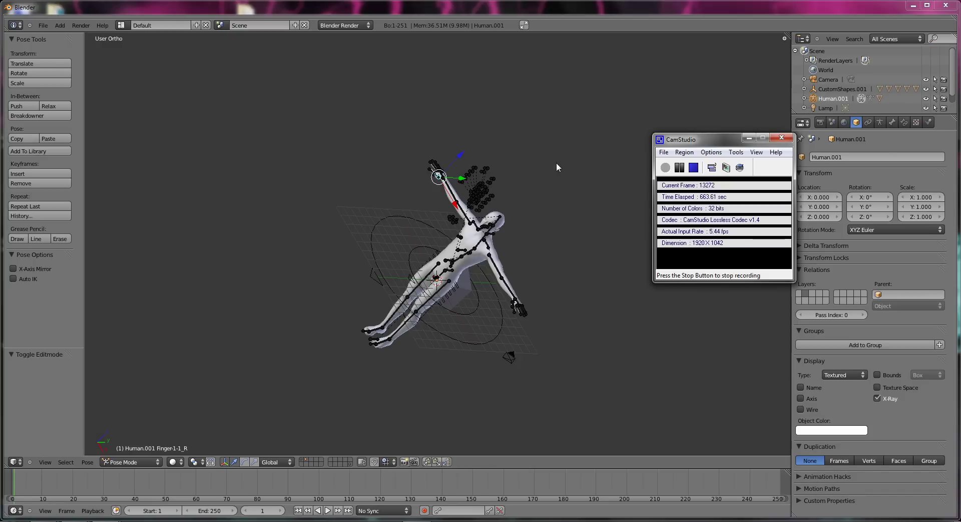
Test-grab the Head and Gaze bones to check mesh deformation, cancelling each move
right_click(489, 216)
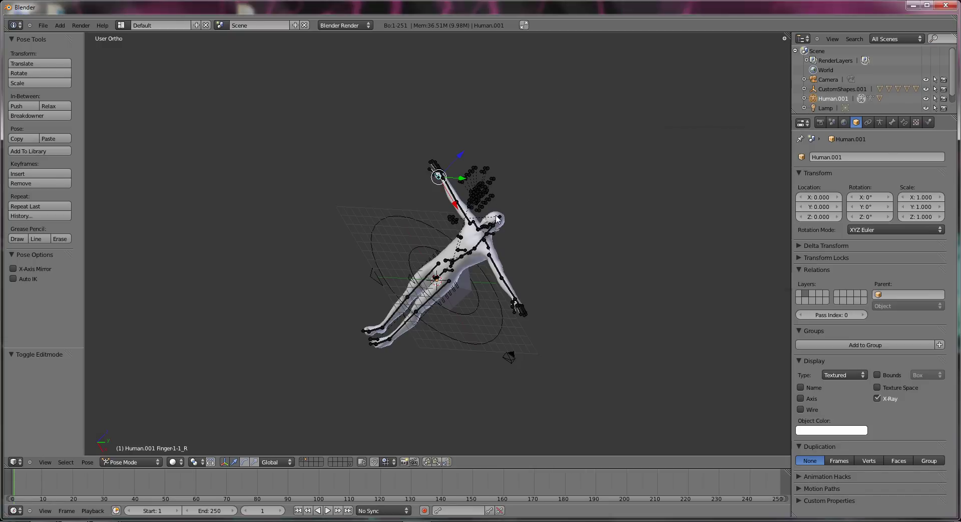
key(g)
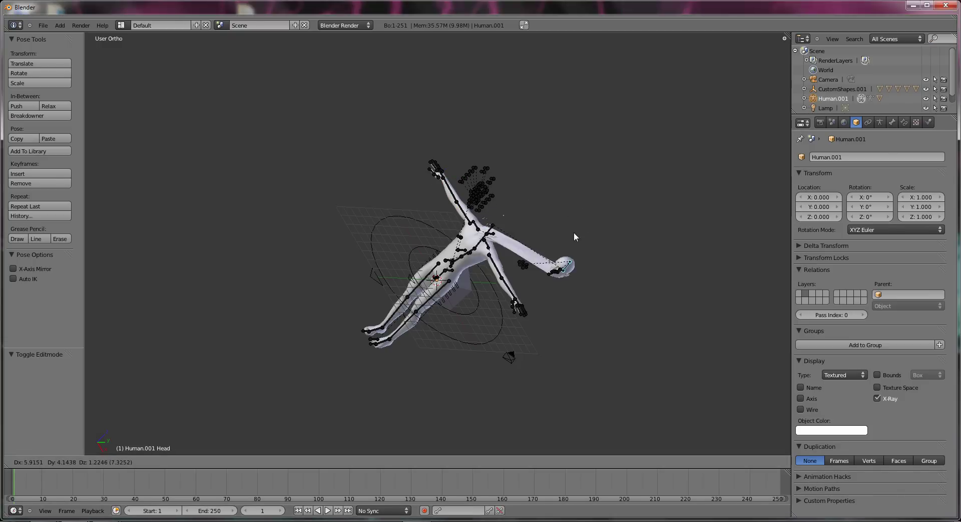
right_click(311, 131)
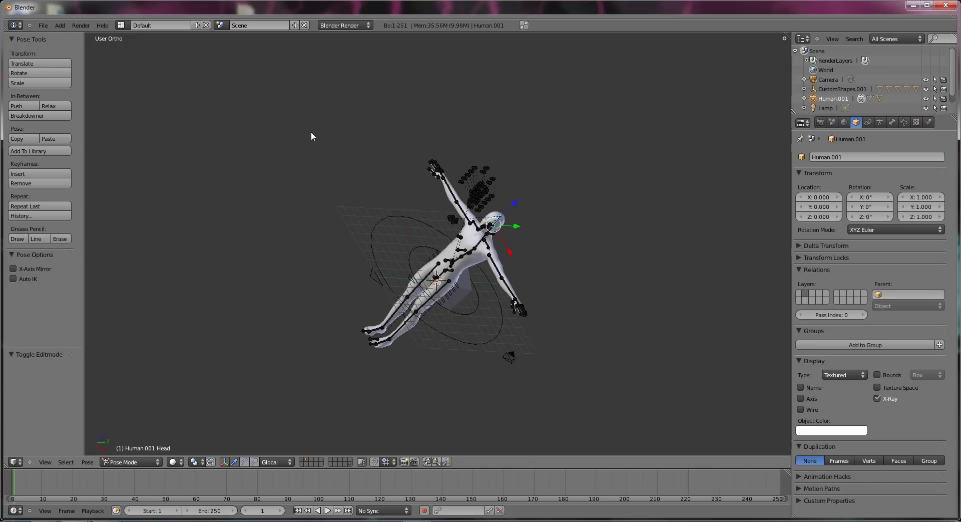
right_click(466, 206)
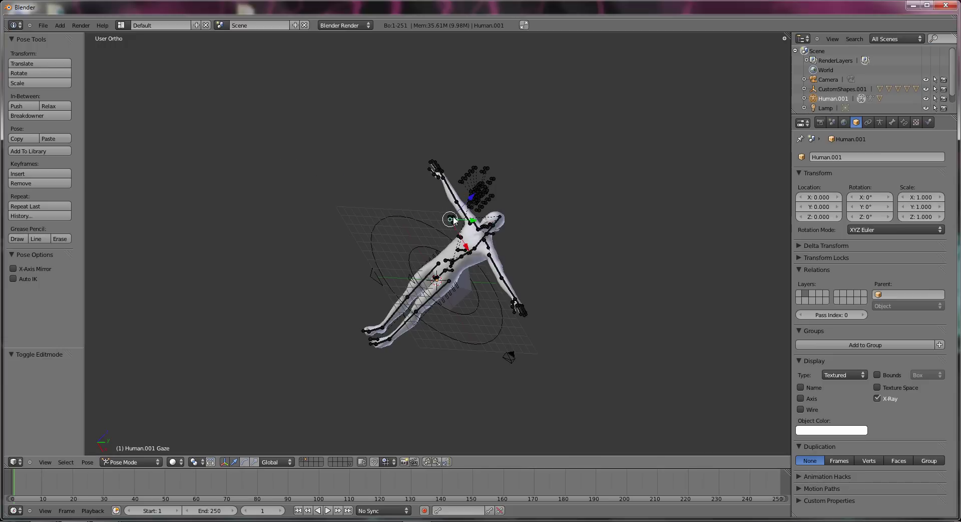
key(g)
right_click(490, 187)
key(g)
right_click(489, 190)
Test-grab the PUpLipMid lip bone and PFinger5_L finger bone, cancelling both moves
right_click(480, 193)
key(g)
right_click(548, 234)
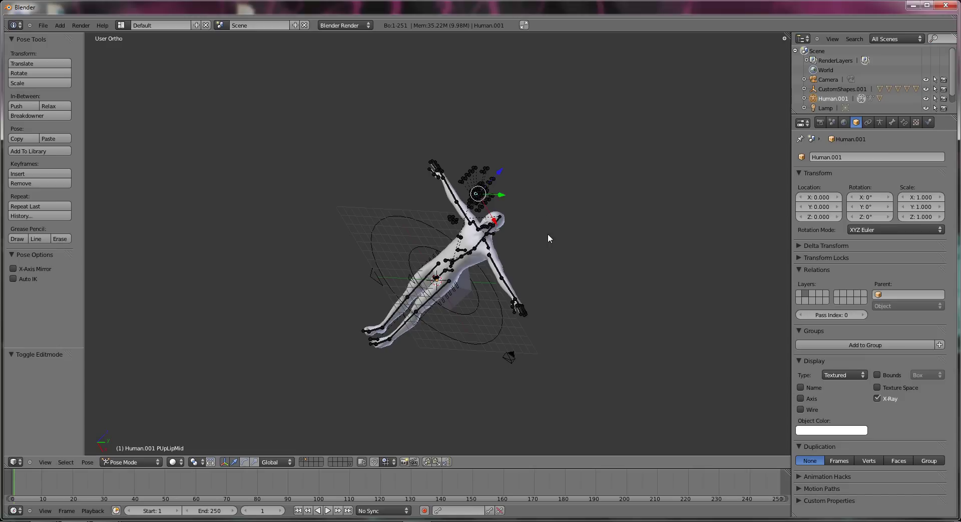
scroll(556, 223, up, 7)
scroll(562, 202, down, 2)
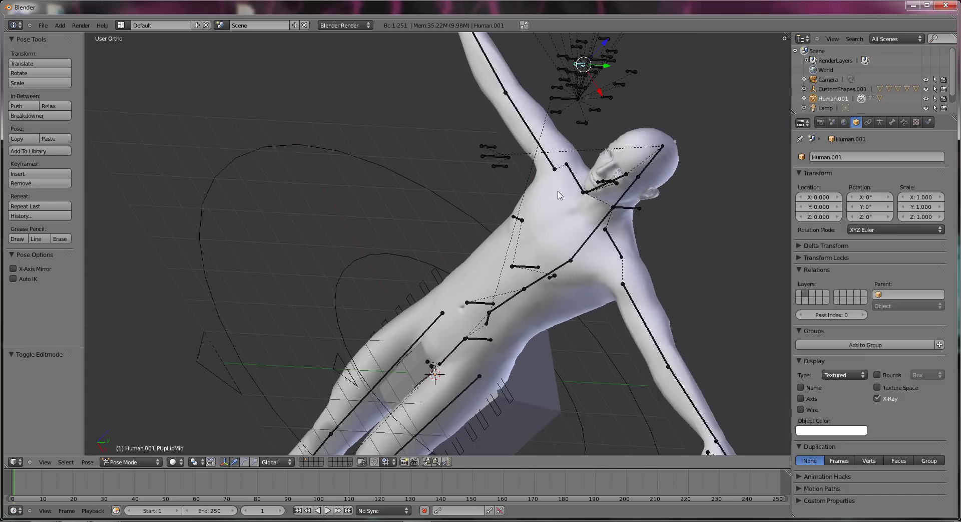
right_click(613, 102)
key(g)
right_click(577, 119)
Move the PFace bone cluster to the figure's side (X -2.672, Y -6.157, Z -7.217)
right_click(580, 95)
key(g)
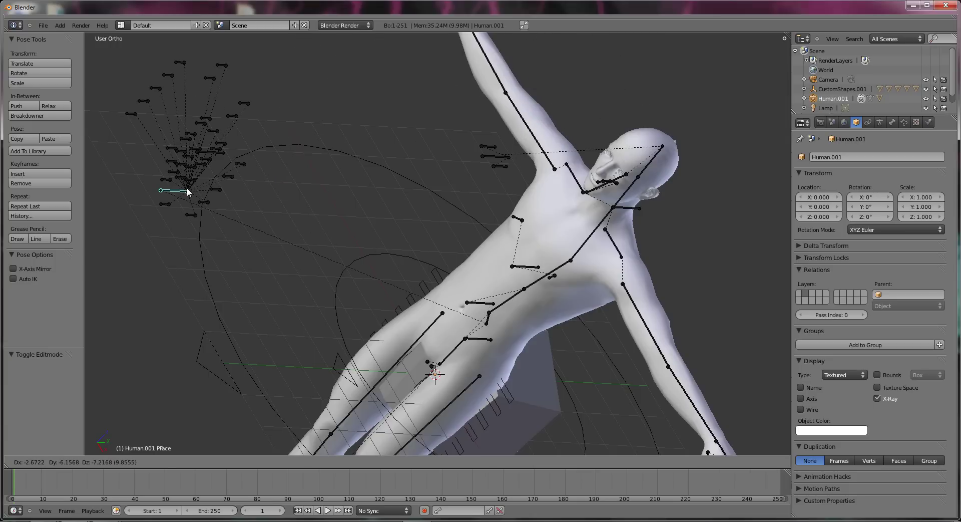
click(188, 192)
scroll(391, 352, down, 4)
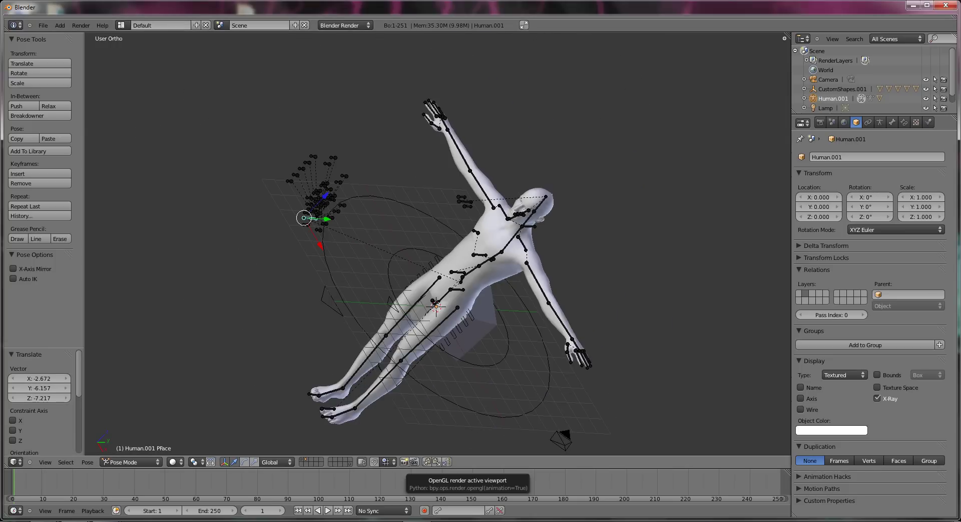
click(55, 476)
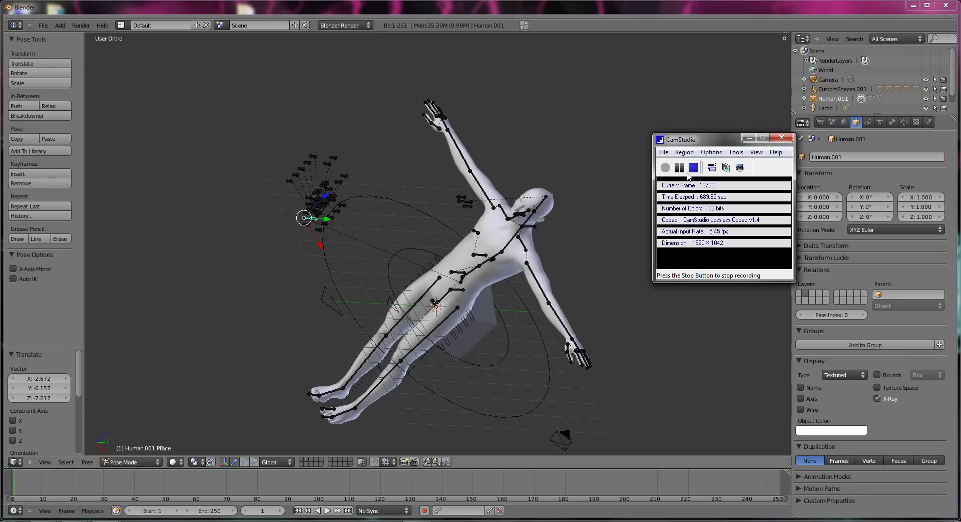